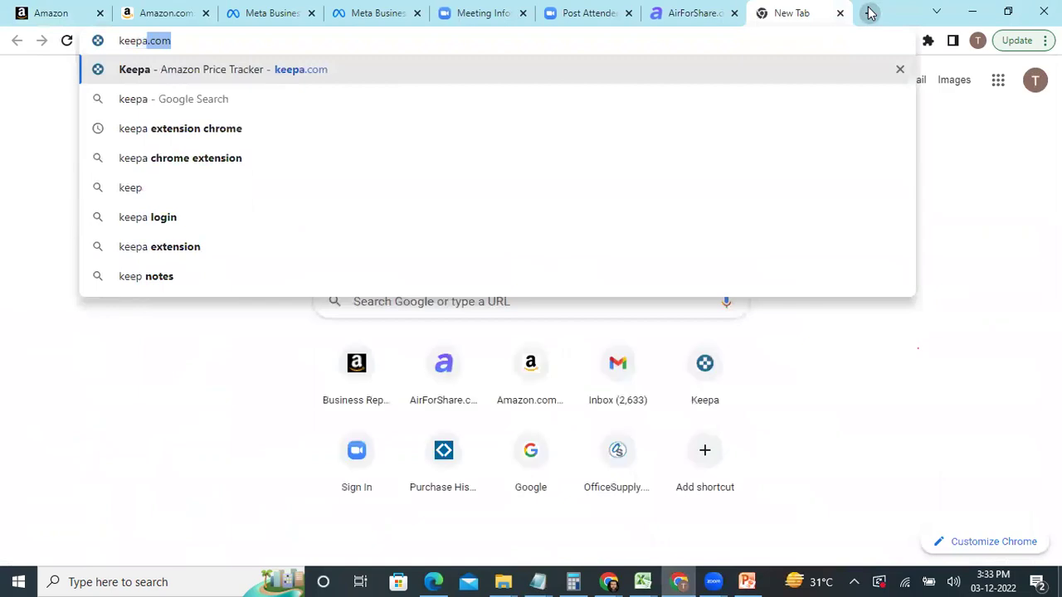
- Search Google for "keepa extension chrome" and open the Keepa - Amazon Price Tracker page in the Chrome Web Store
key("BackSpace")
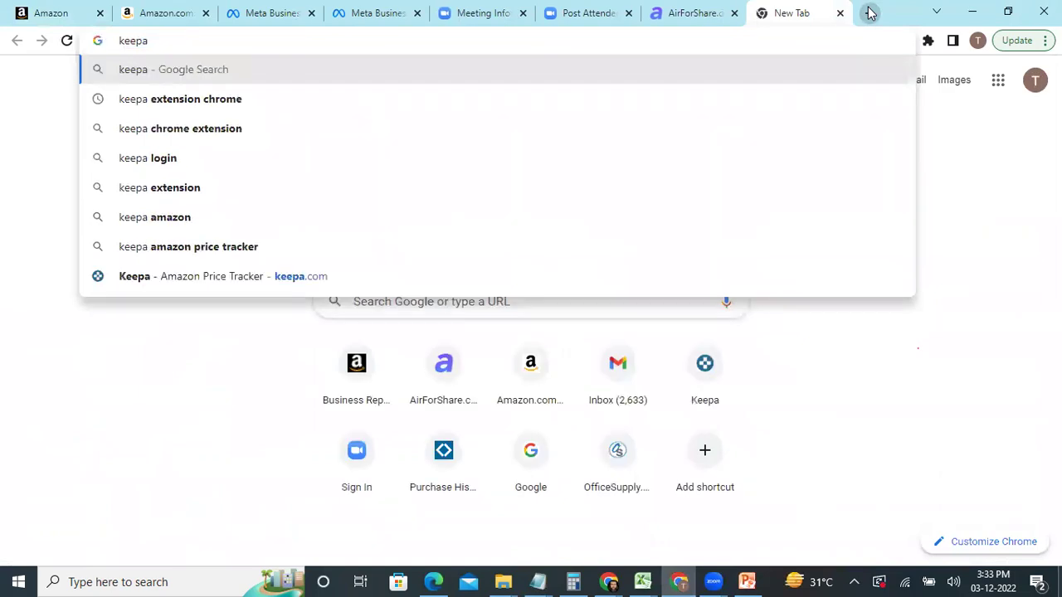
type("extens")
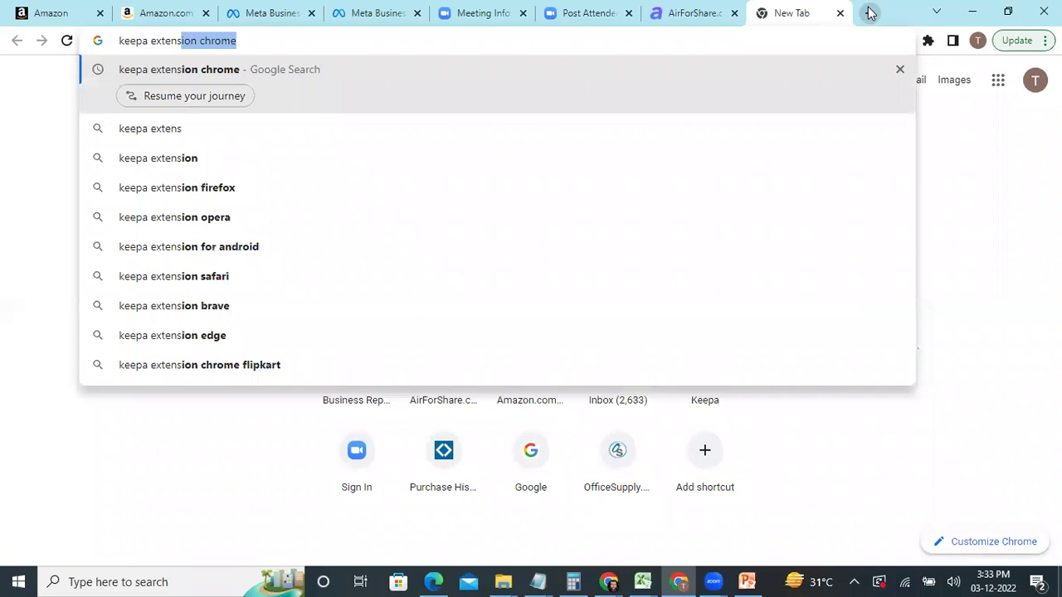
key("Return")
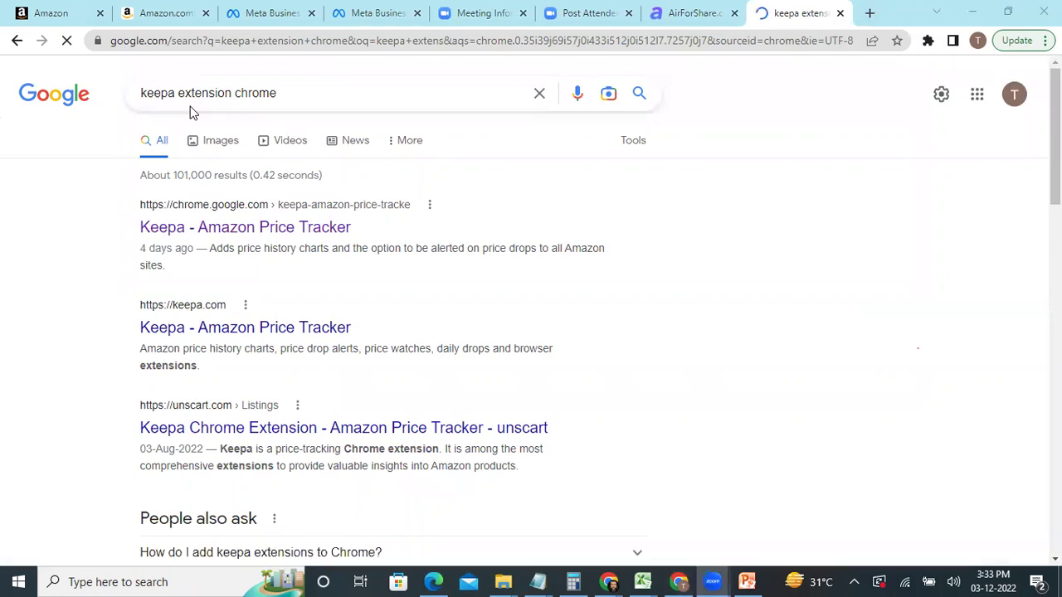
left_click_drag(280, 92, 143, 93)
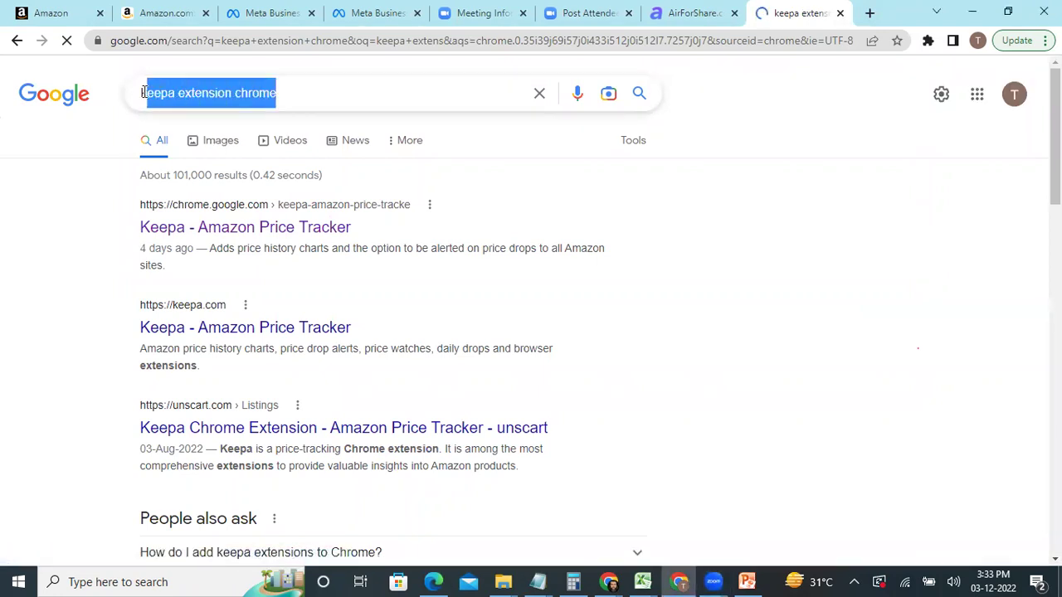
left_click(35, 254)
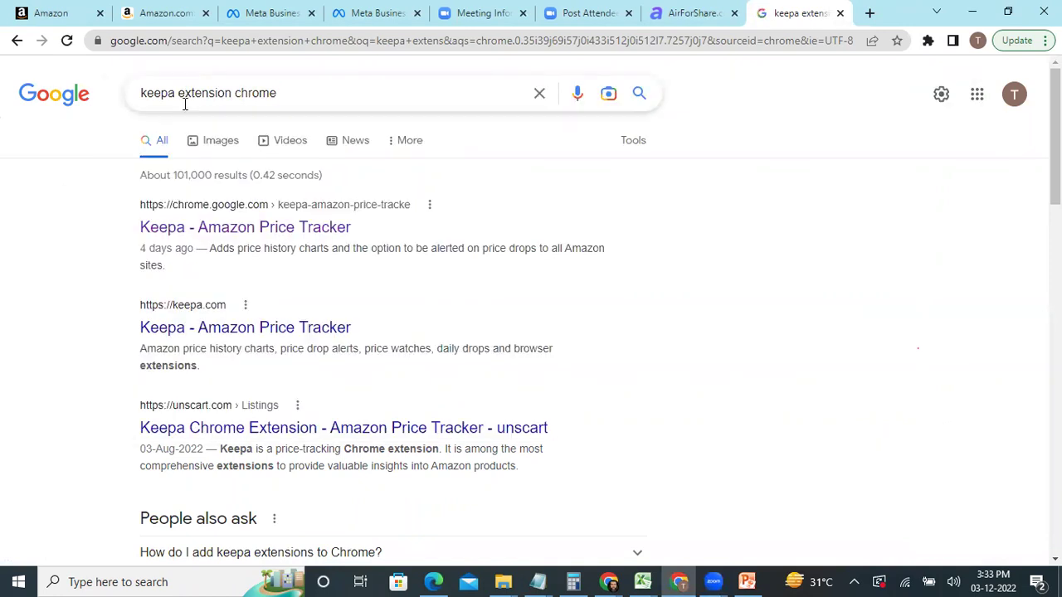
left_click(208, 235)
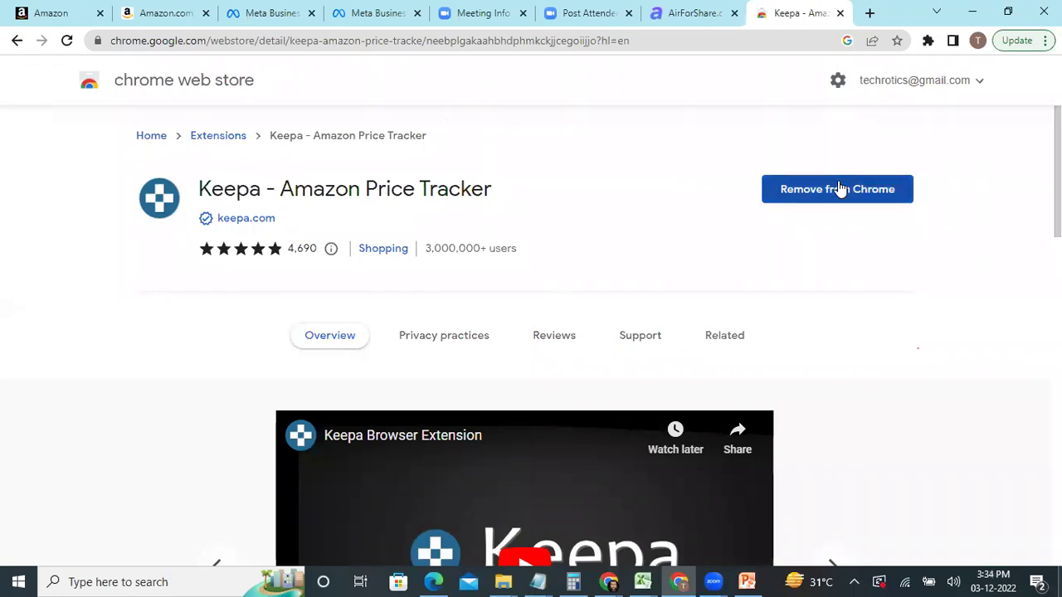
- Open amazon.com in a new browser tab
left_click(870, 13)
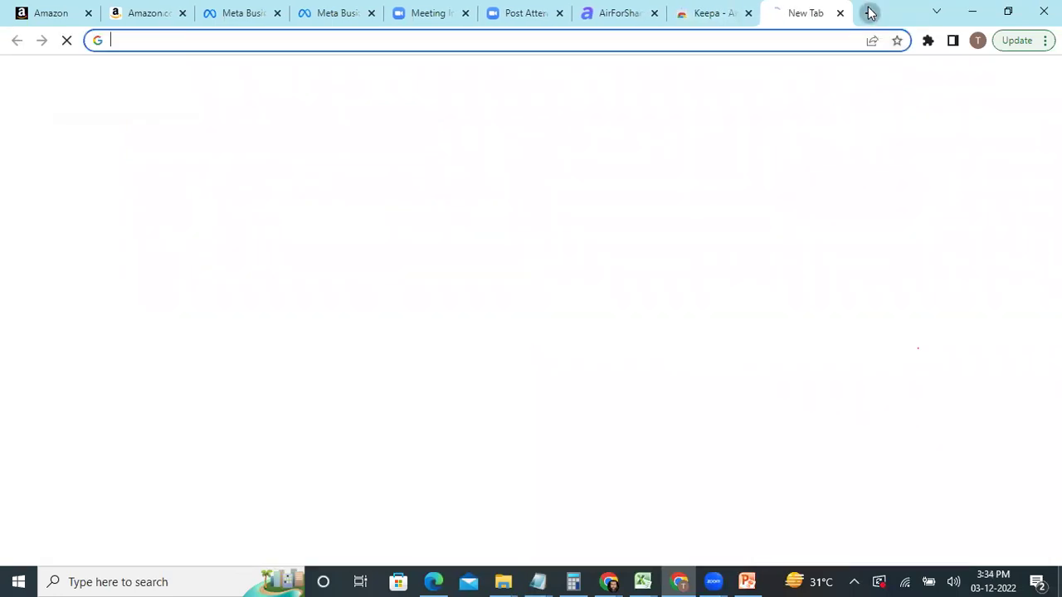
type("amazon.com")
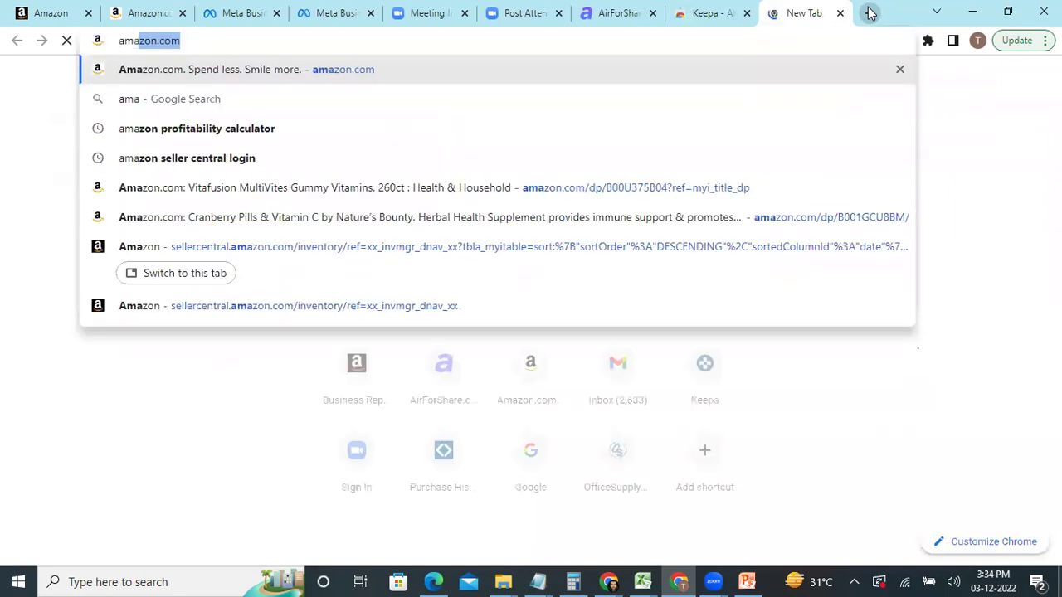
key("Return")
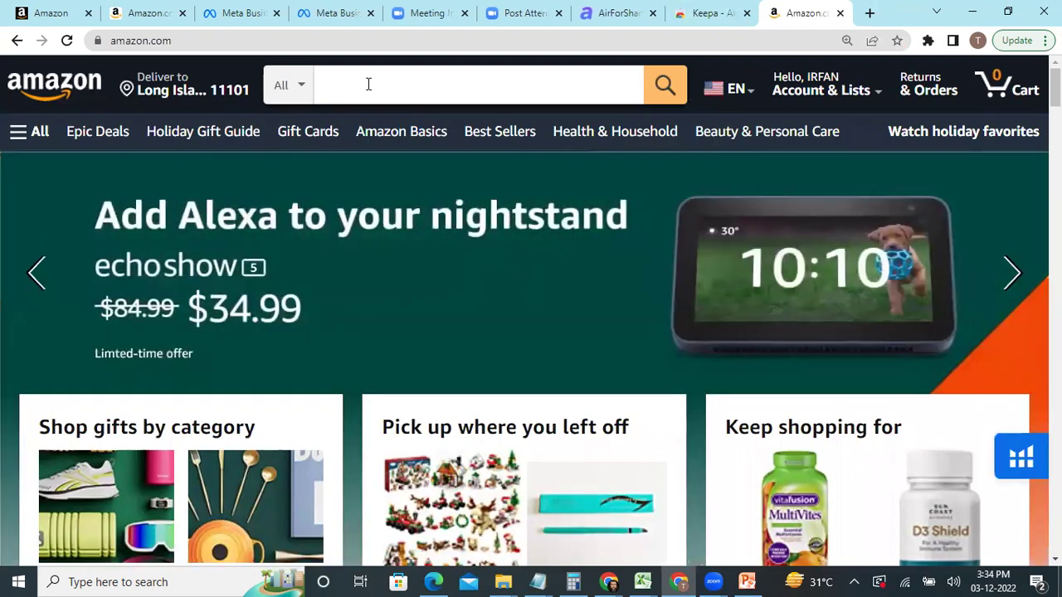
- Open the delivery location settings and confirm 11101 as the US ZIP code for deliveries
left_click(211, 95)
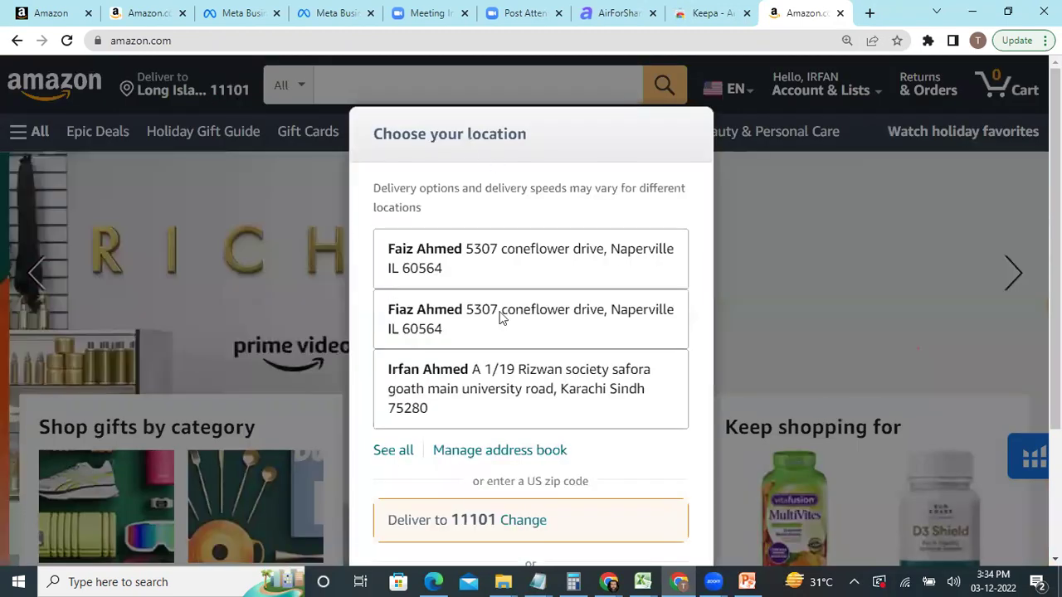
left_click(182, 93)
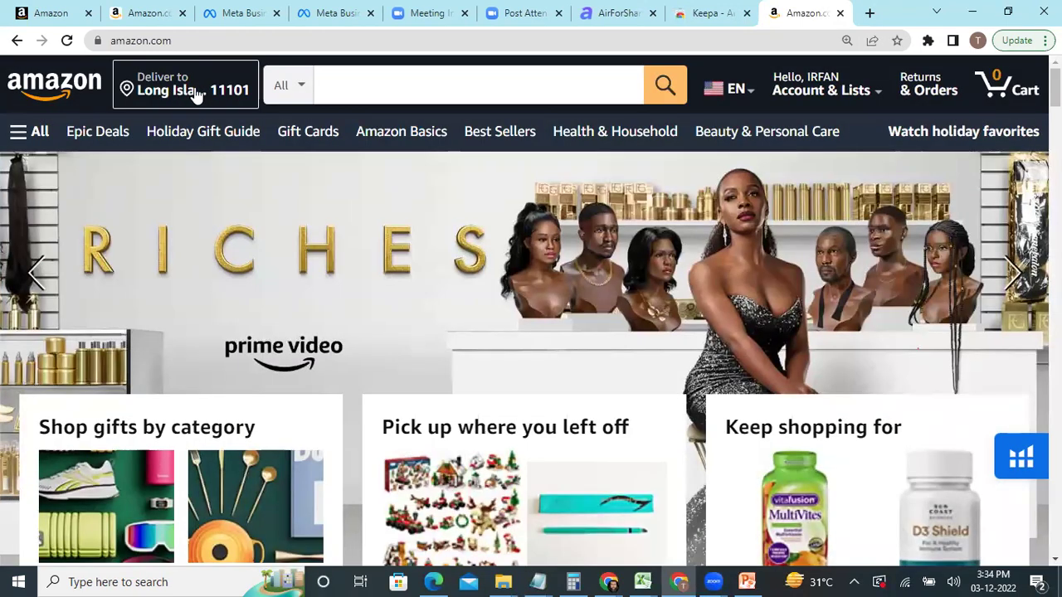
left_click(196, 93)
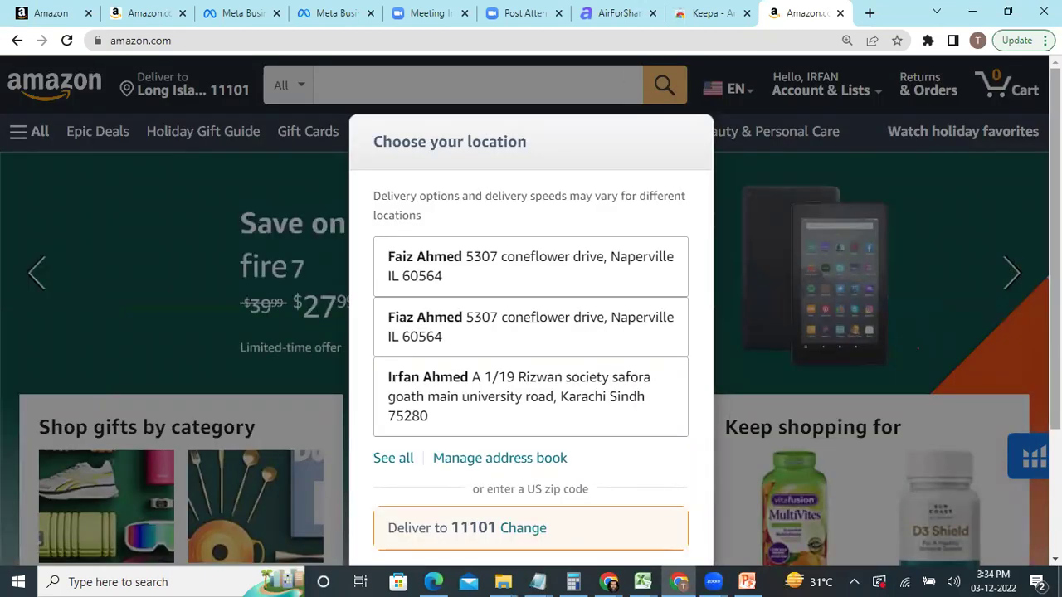
scroll(719, 342, "down", 2)
left_click(523, 354)
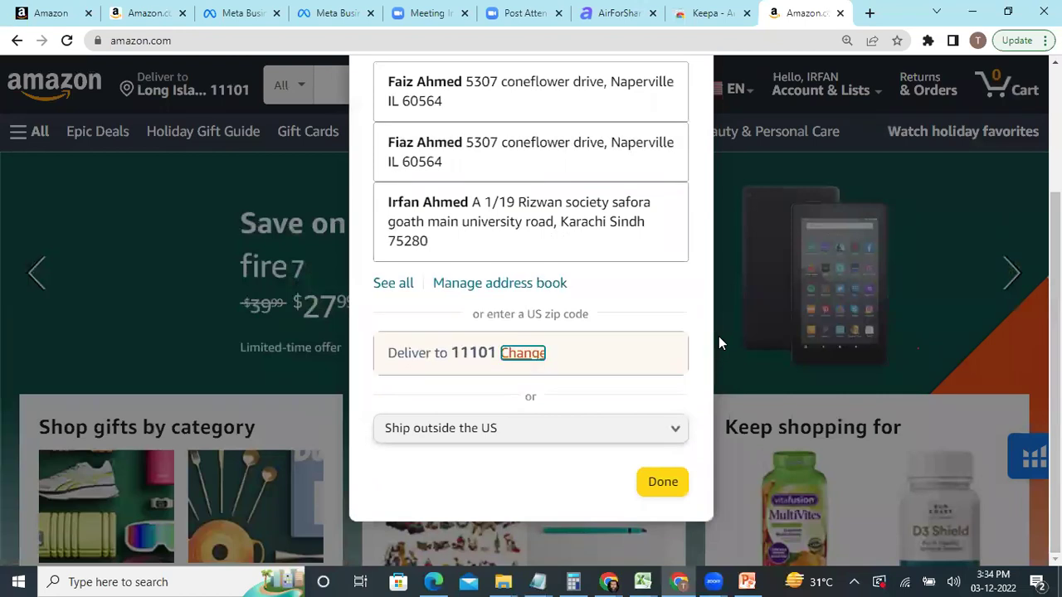
double_click(422, 361)
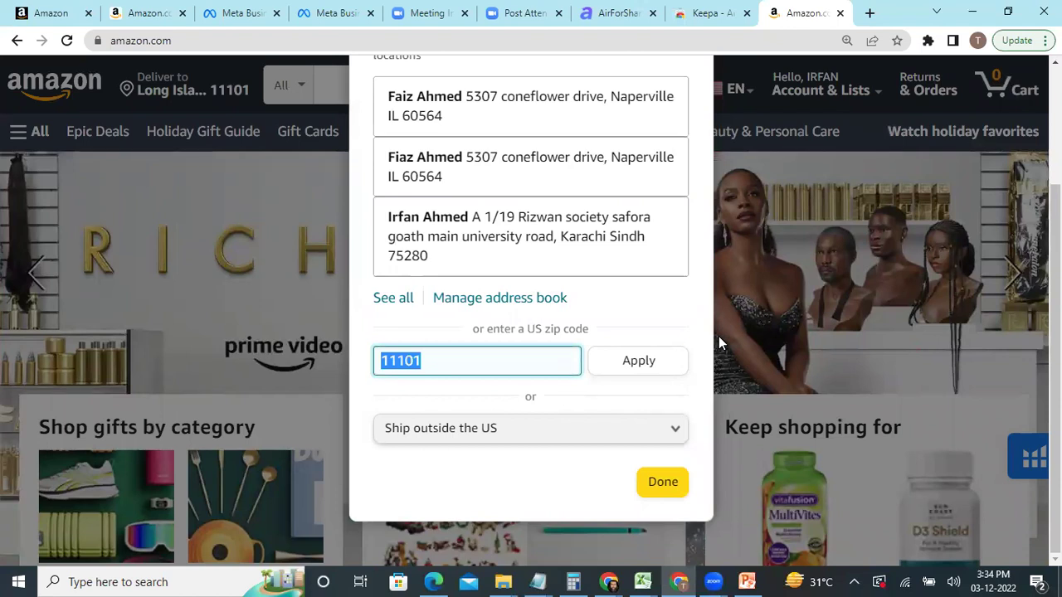
left_click(404, 349)
key("shift+End")
double_click(404, 348)
left_click(404, 346)
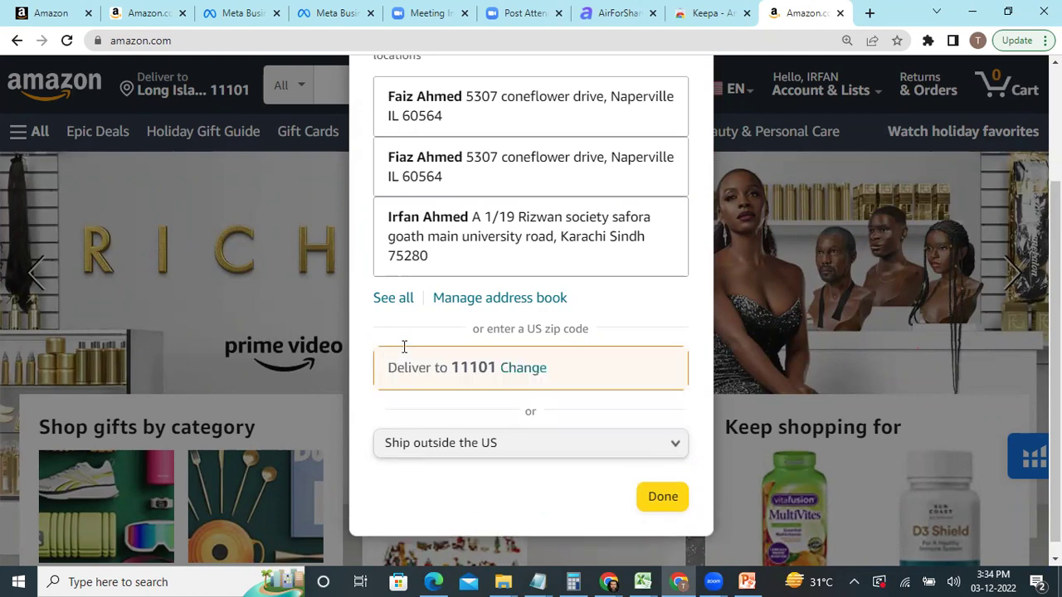
left_click(663, 503)
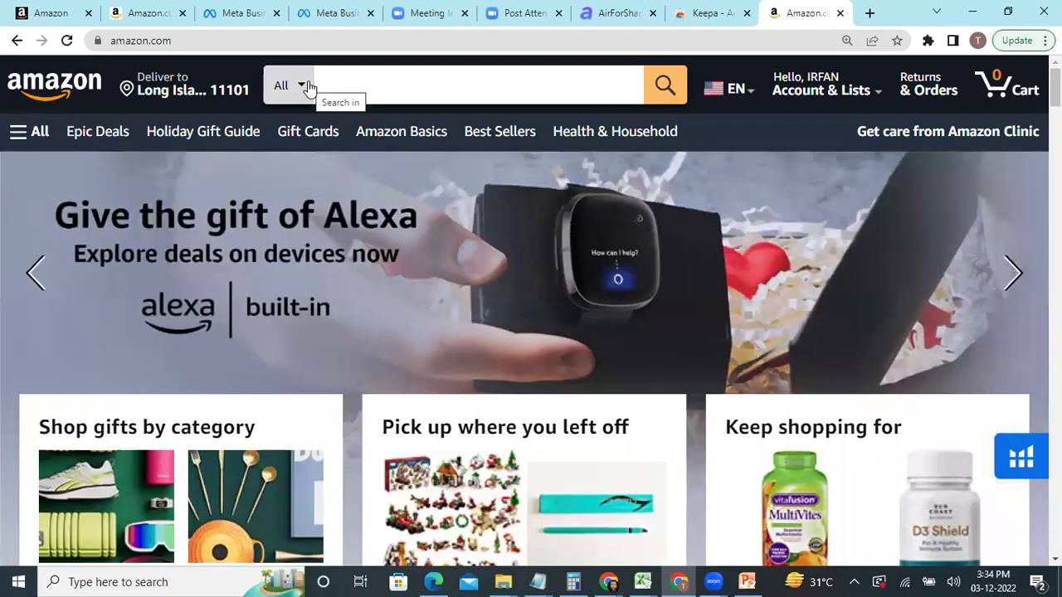
- Look through the full list of departments available for narrowing an Amazon search
left_click(307, 84)
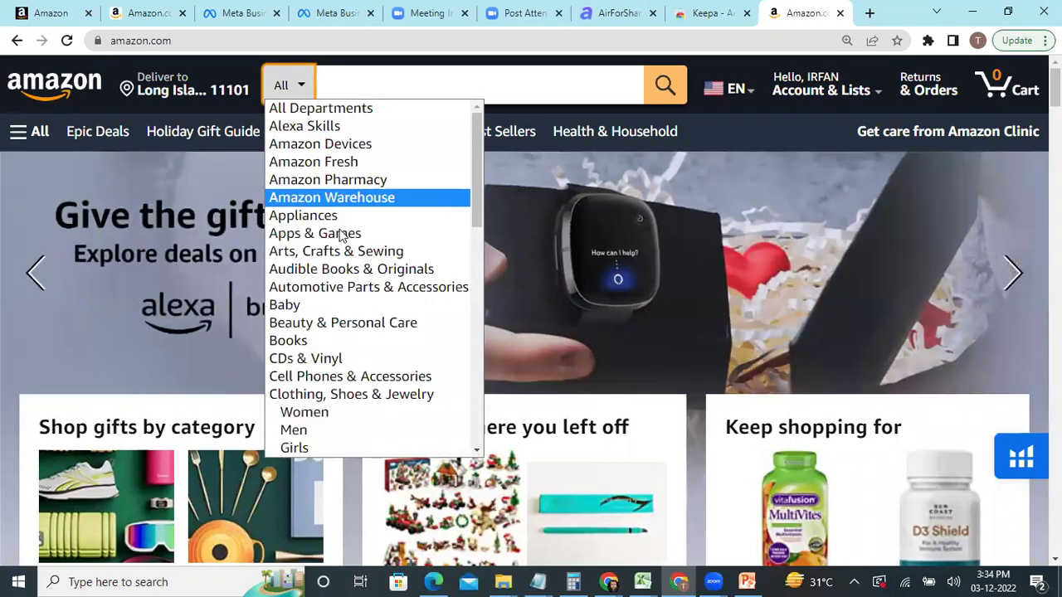
left_click_drag(478, 185, 484, 425)
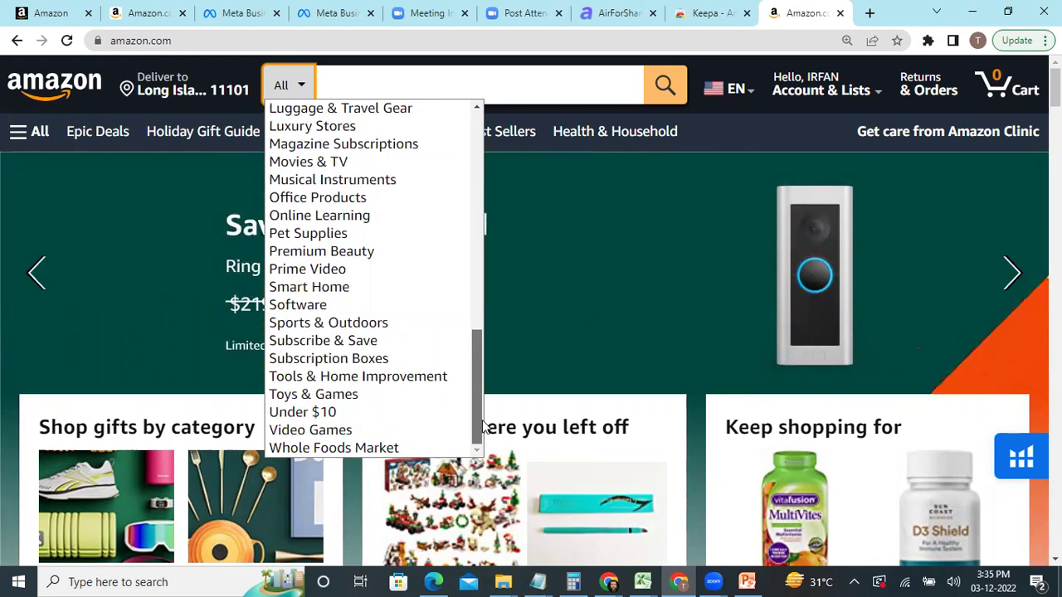
left_click_drag(480, 428, 489, 170)
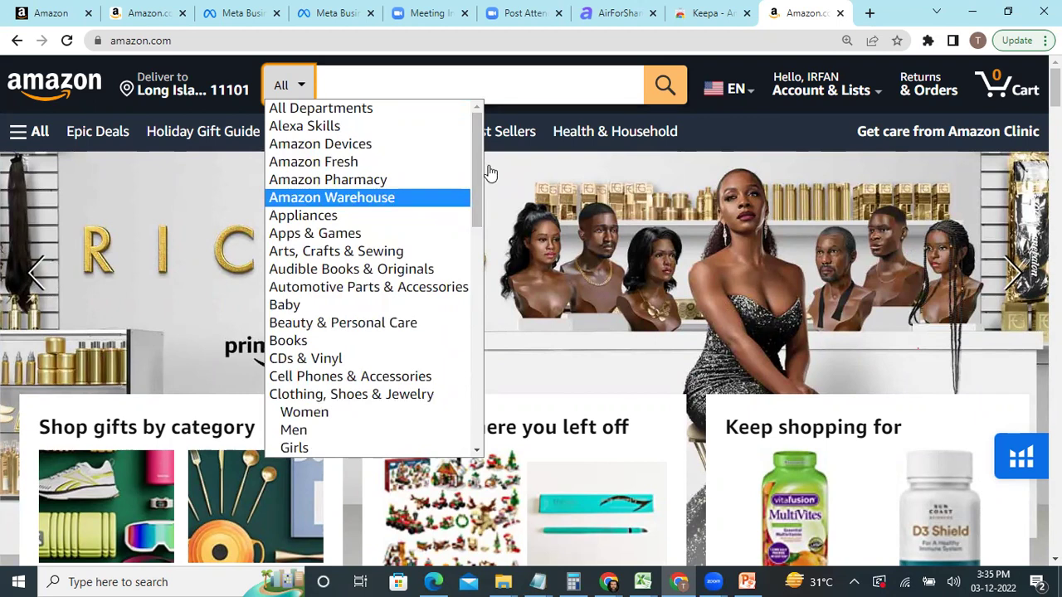
- Search all departments for the suggested phrase "evercare lint roller refills"
left_click(390, 78)
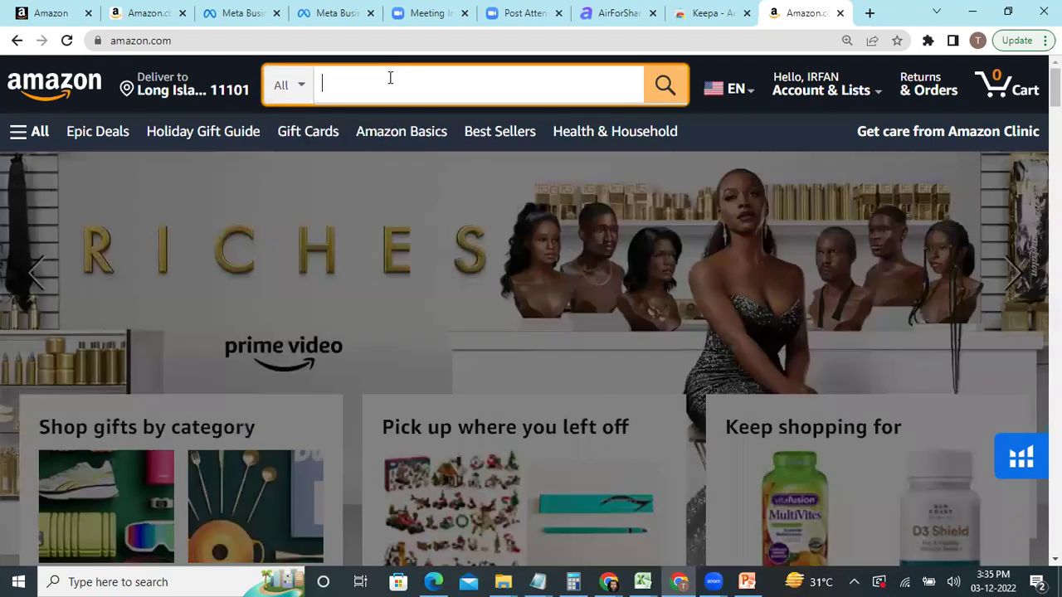
type("evercare")
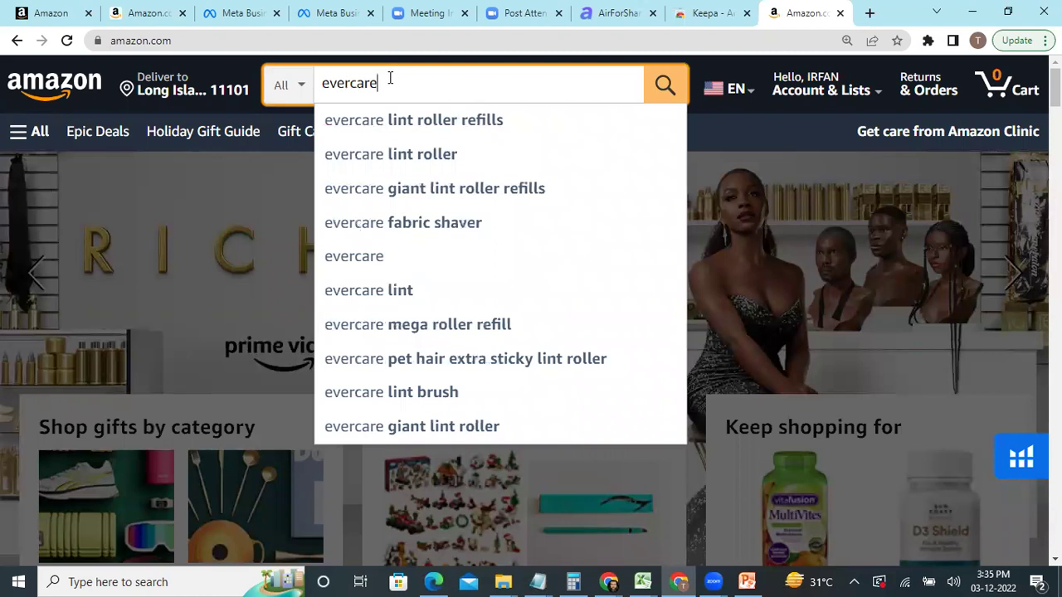
key("Down")
key("Return")
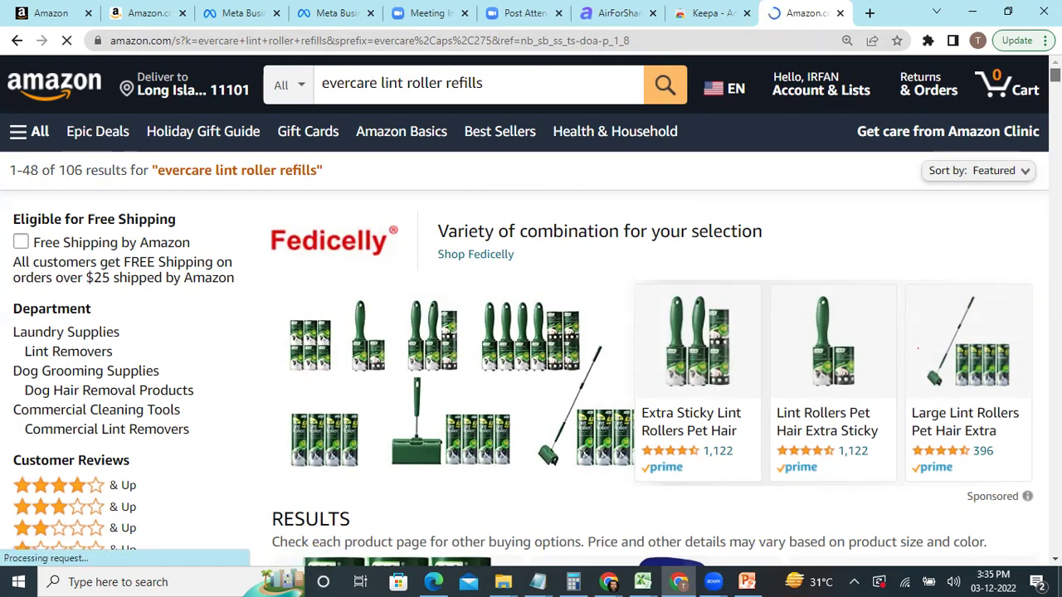
- Browse the results and open the Evercare Extra Sticky Roller Refill, 180 Sheets, 60 Count (Pack of 3) product page
scroll(531, 332, "down", 2)
scroll(918, 346, "down", 3)
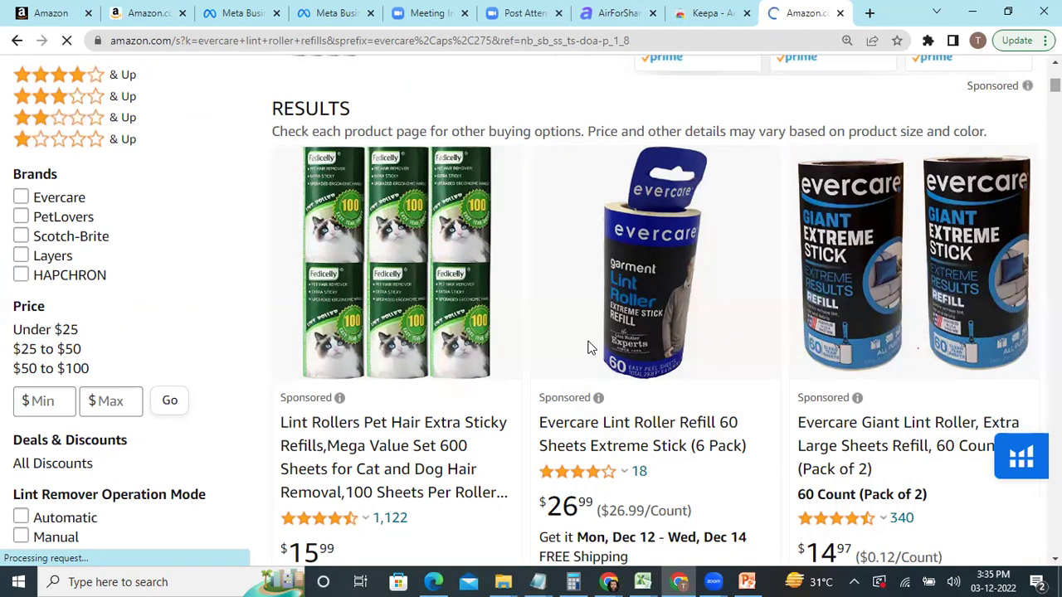
left_click(391, 435)
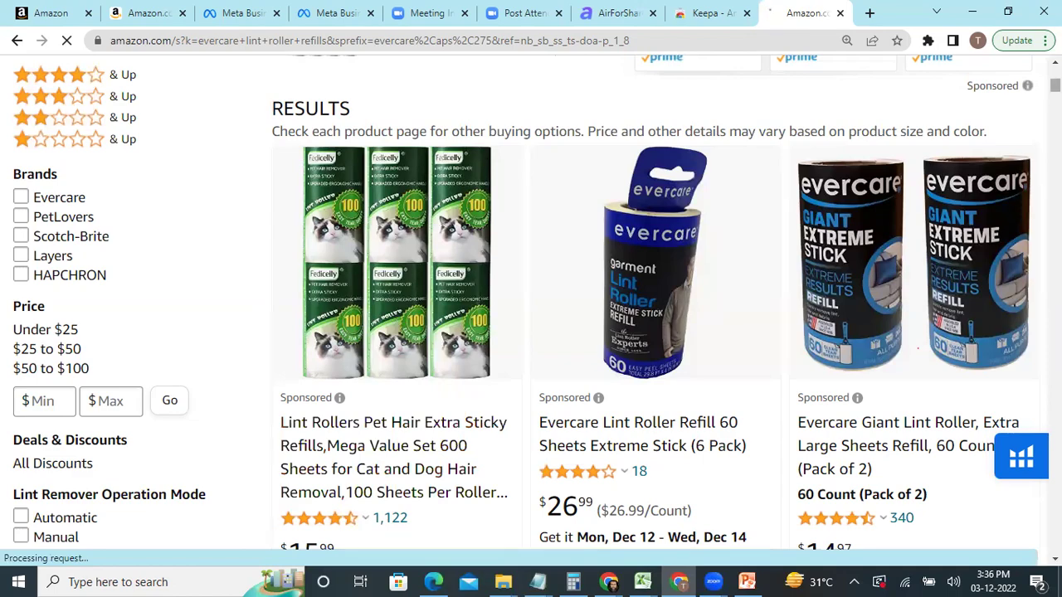
scroll(655, 302, "down", 10)
scroll(656, 302, "up", 4)
scroll(655, 302, "down", 5)
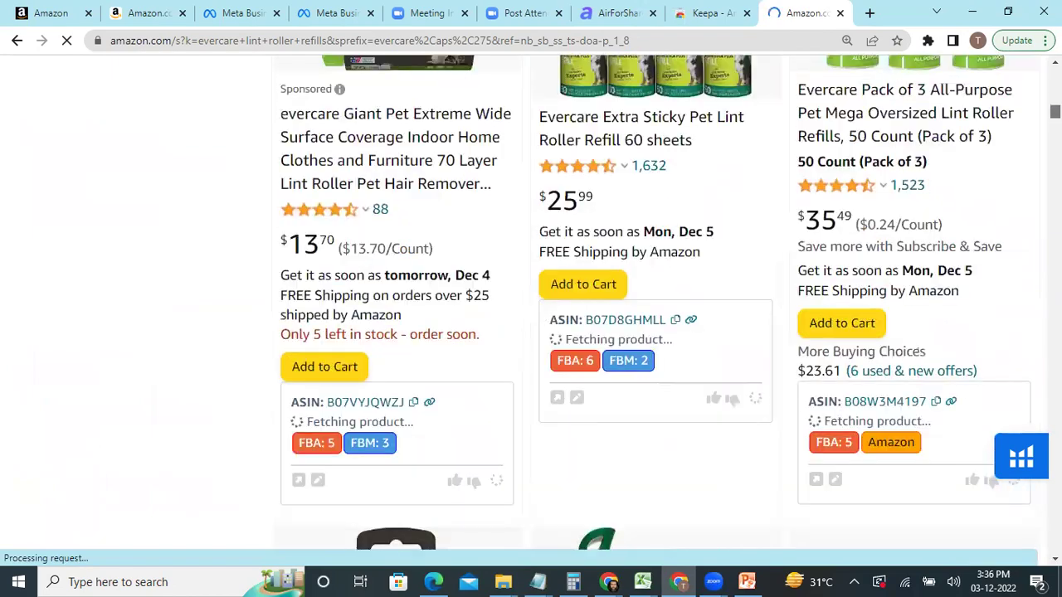
scroll(655, 302, "up", 10)
scroll(656, 302, "up", 3)
scroll(655, 302, "down", 10)
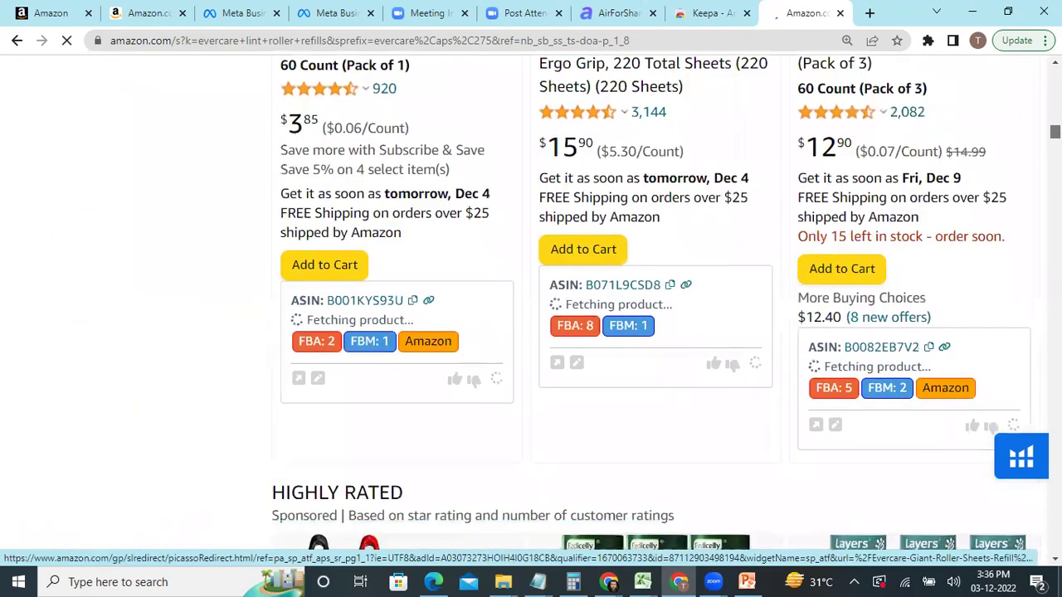
scroll(930, 195, "up", 3)
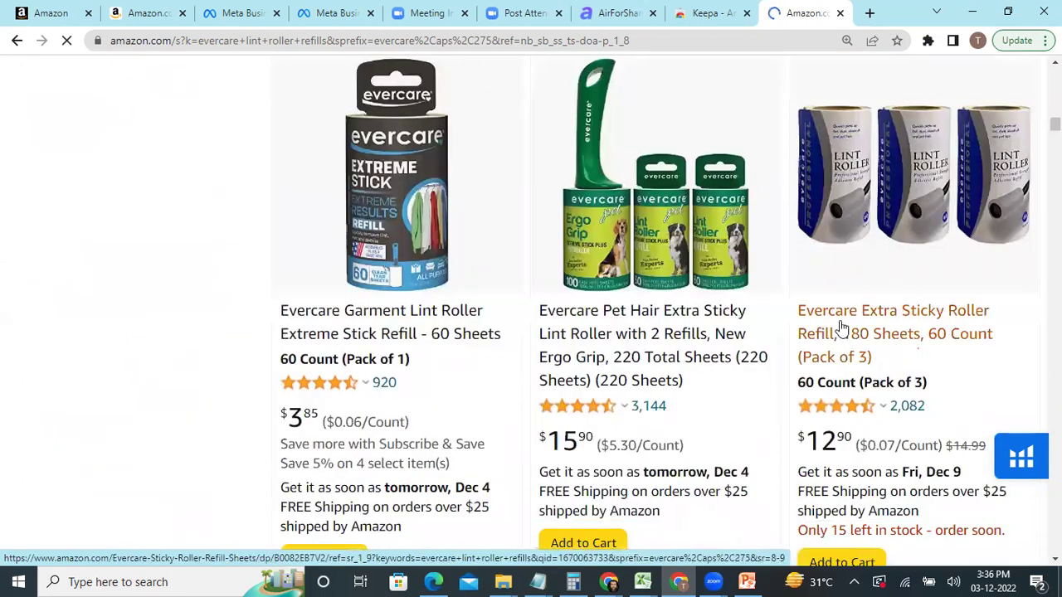
left_click(865, 317)
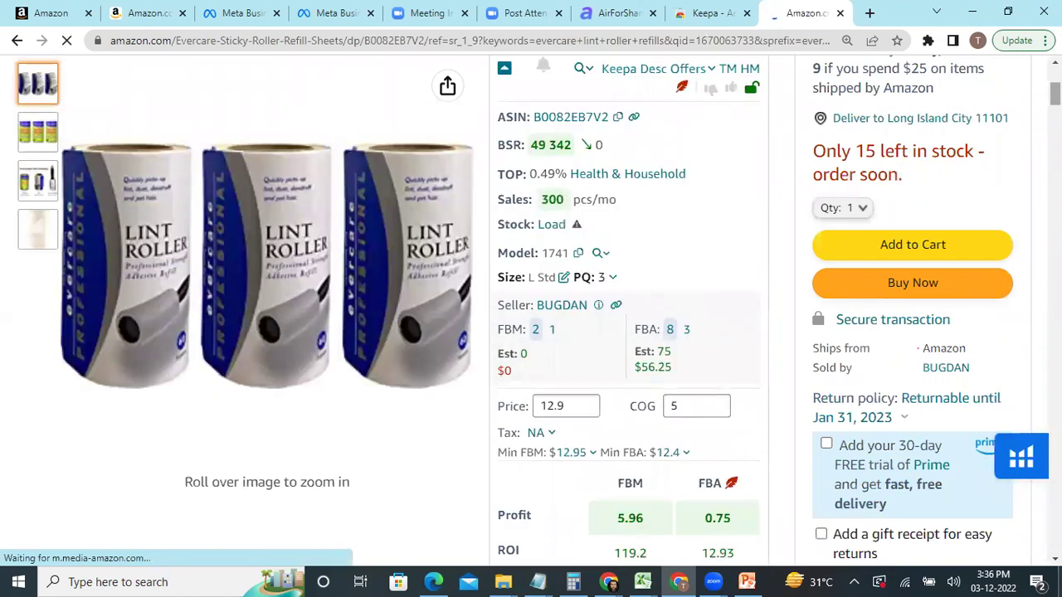
- Examine the lint roller refill's sales rank, category, monthly sales, FBM and FBA profit, fees and competing offers
scroll(631, 332, "down", 2)
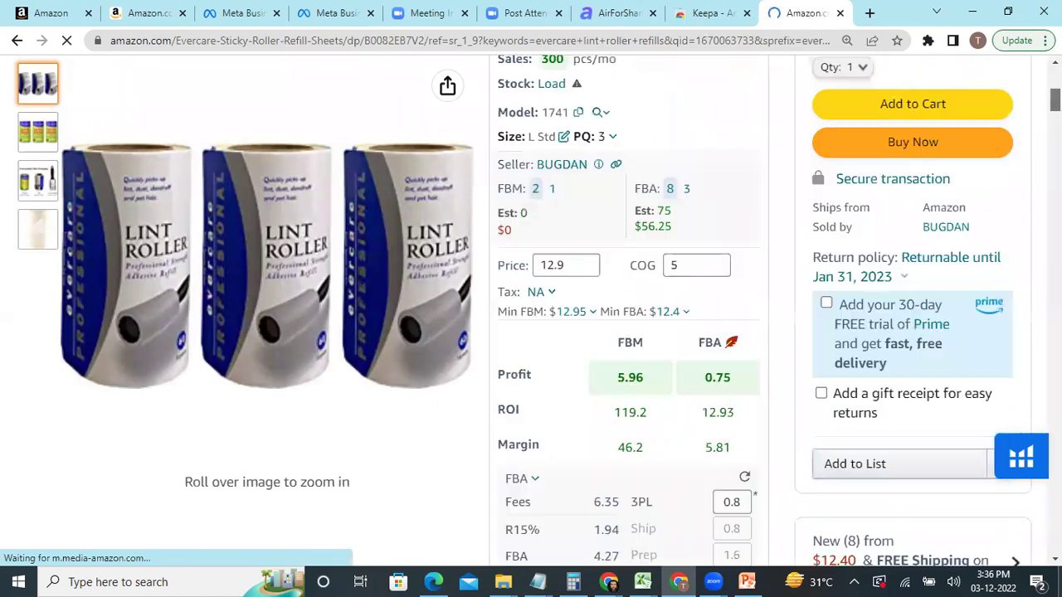
scroll(630, 331, "down", 1)
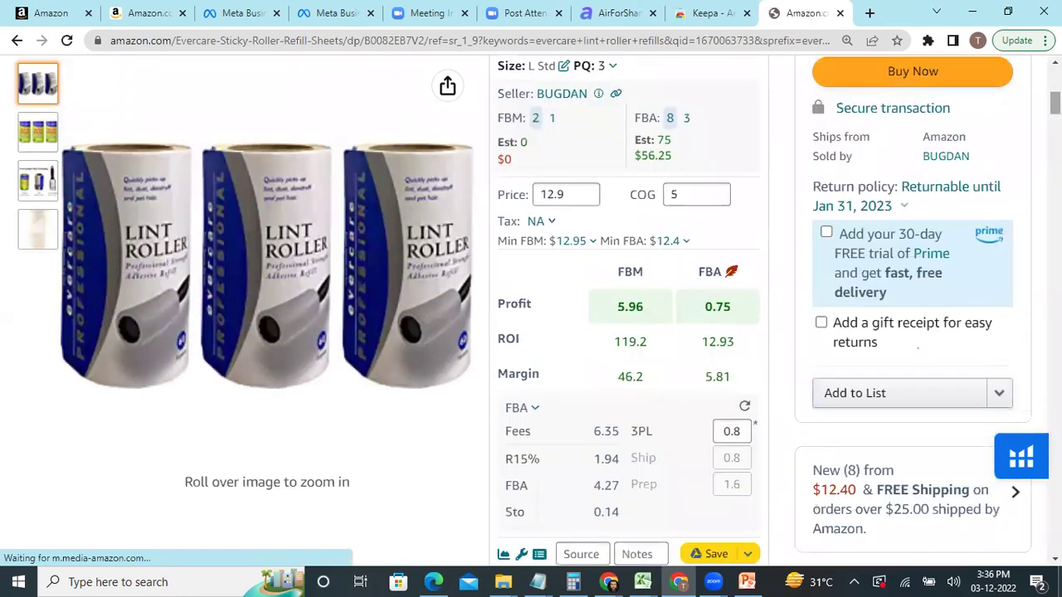
scroll(693, 247, "up", 4)
left_click_drag(692, 246, 578, 245)
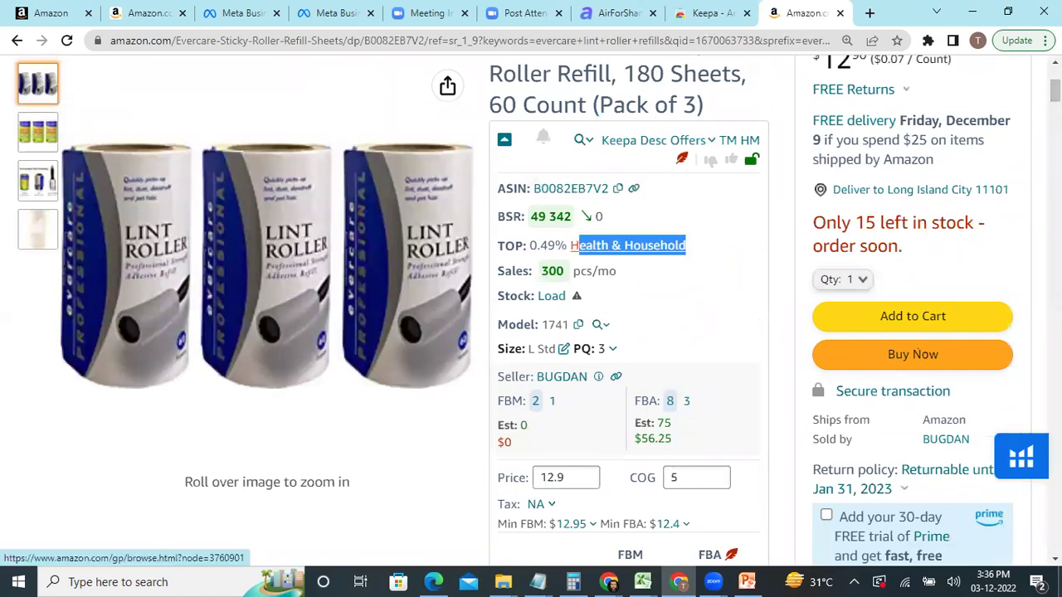
scroll(631, 315, "down", 4)
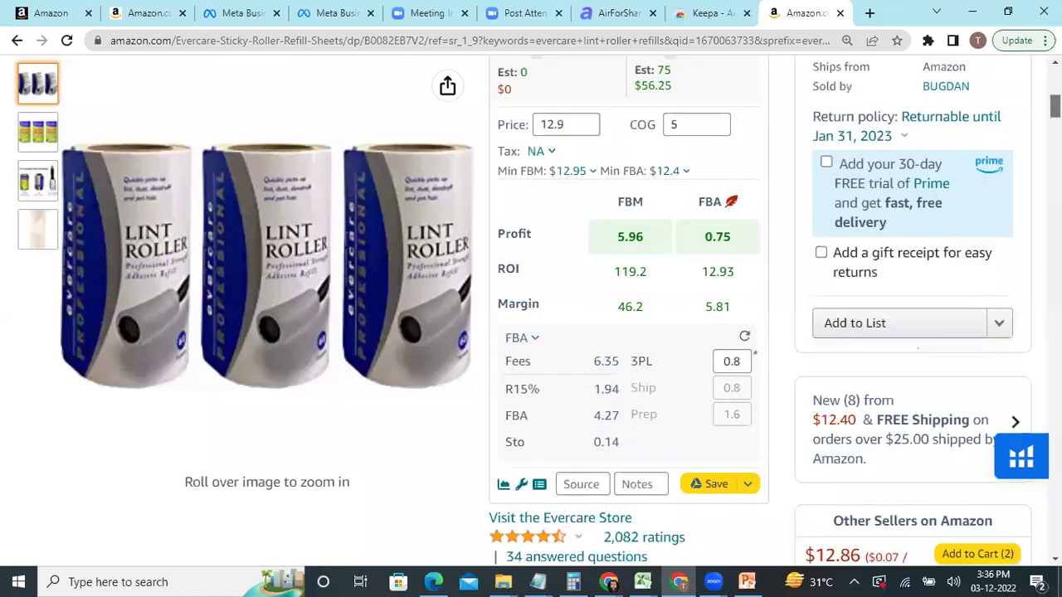
scroll(631, 316, "down", 6)
scroll(630, 315, "up", 4)
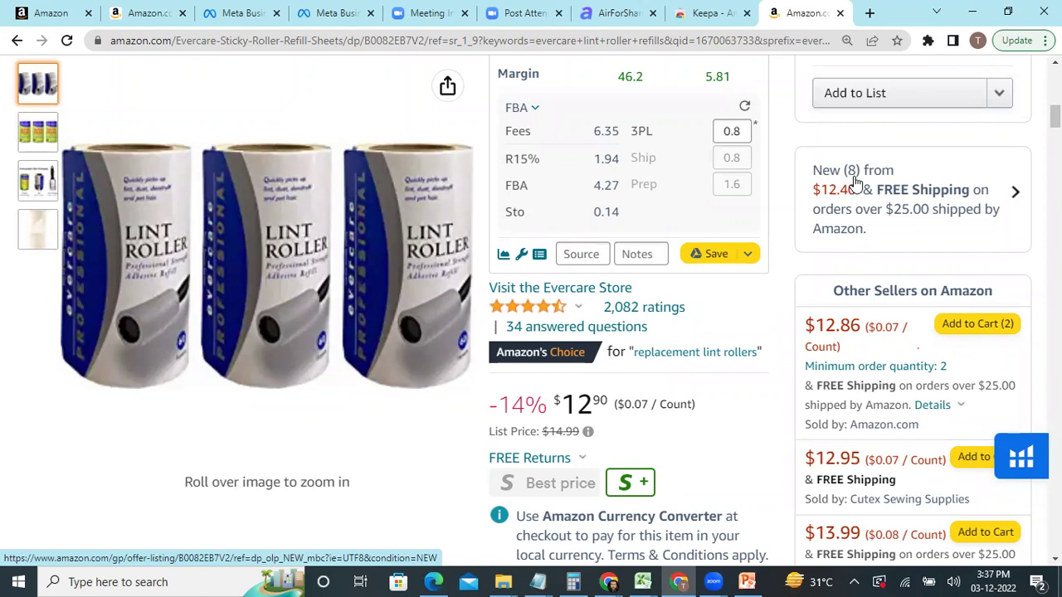
- Open the list of new offers for the lint roller refill and review each seller's price and delivery terms
left_click(1019, 199)
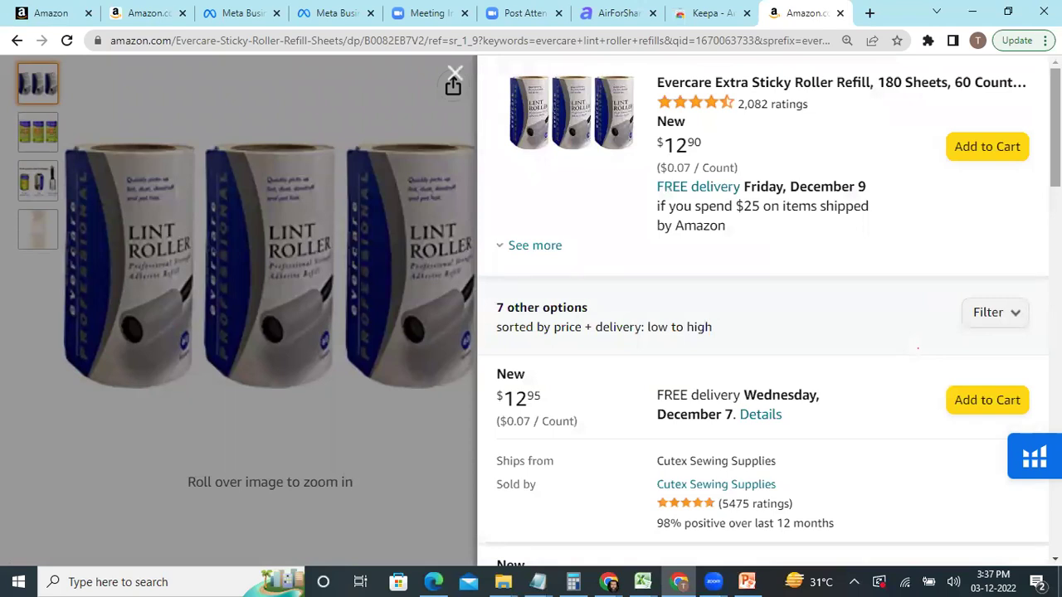
left_click_drag(703, 150, 747, 247)
left_click(747, 247)
scroll(535, 259, "down", 5)
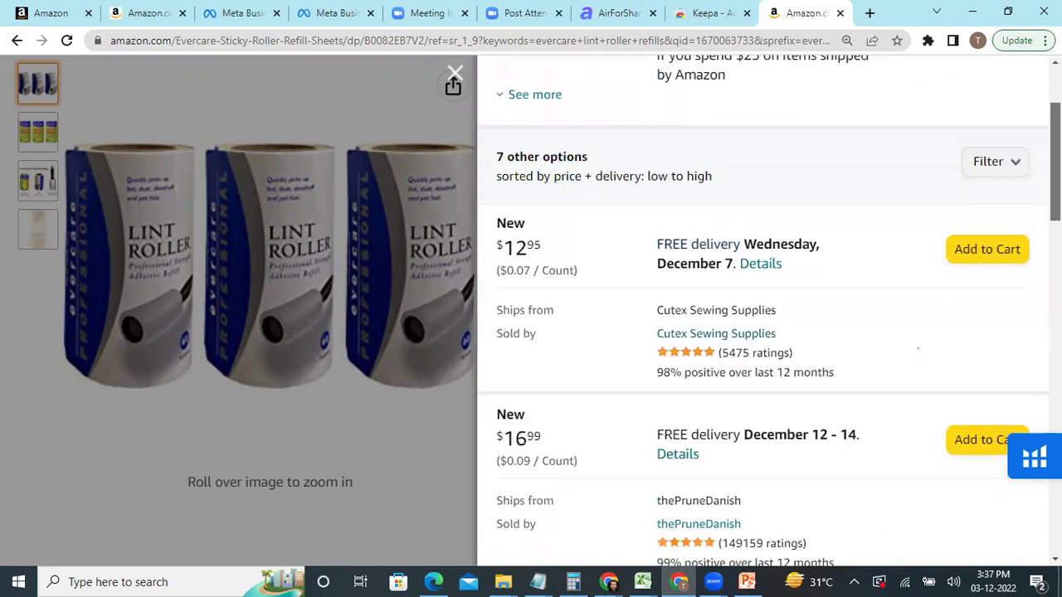
- Compare the other sellers' prices for the three-pack lint roller refill down the offers list and close the list
left_click_drag(543, 249, 498, 250)
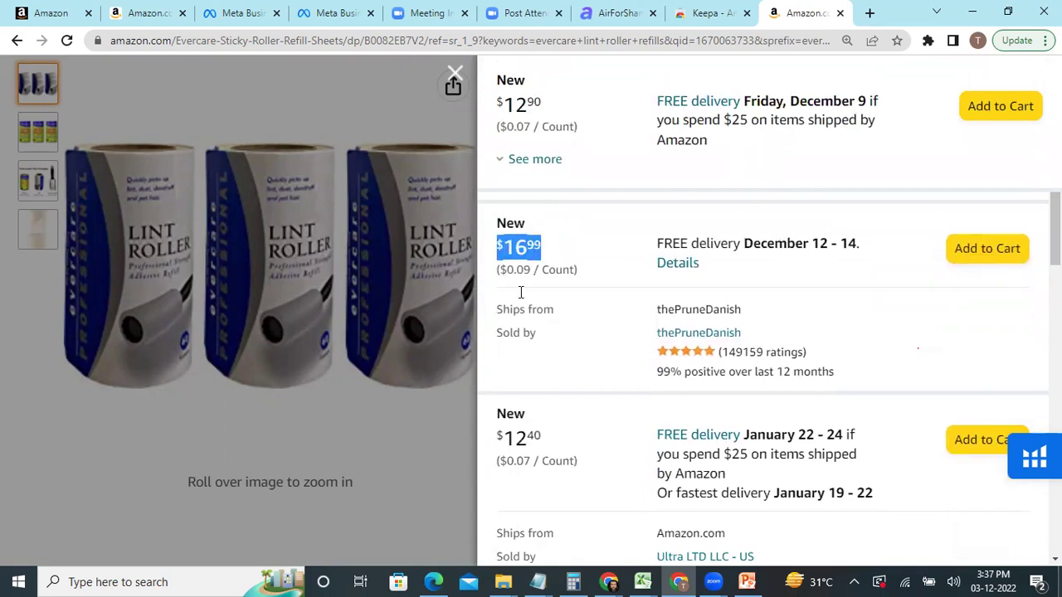
left_click_drag(538, 438, 503, 438)
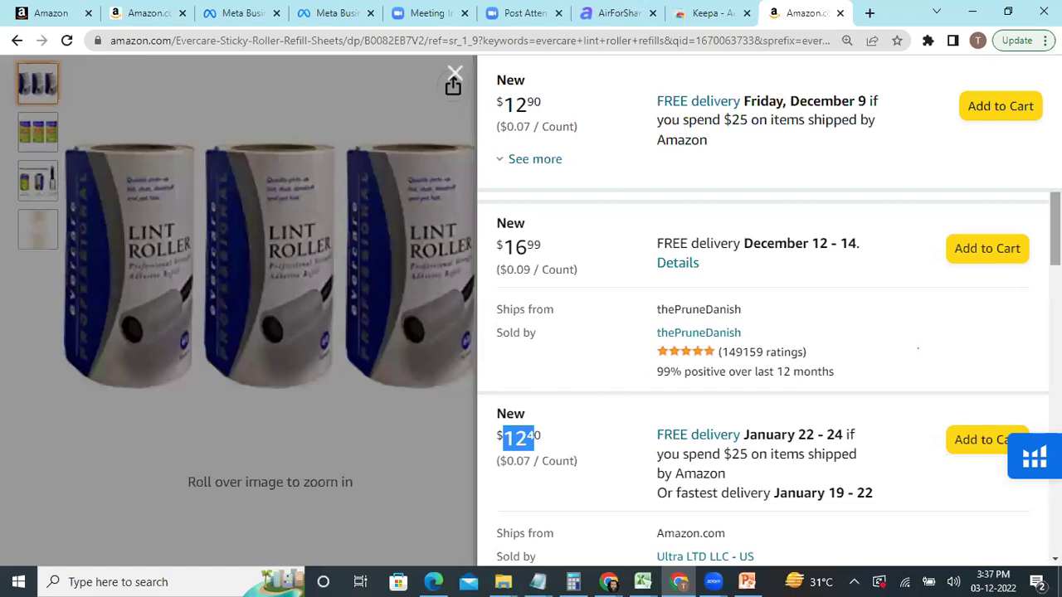
scroll(770, 373, "down", 3)
scroll(770, 389, "down", 3)
scroll(778, 222, "down", 4)
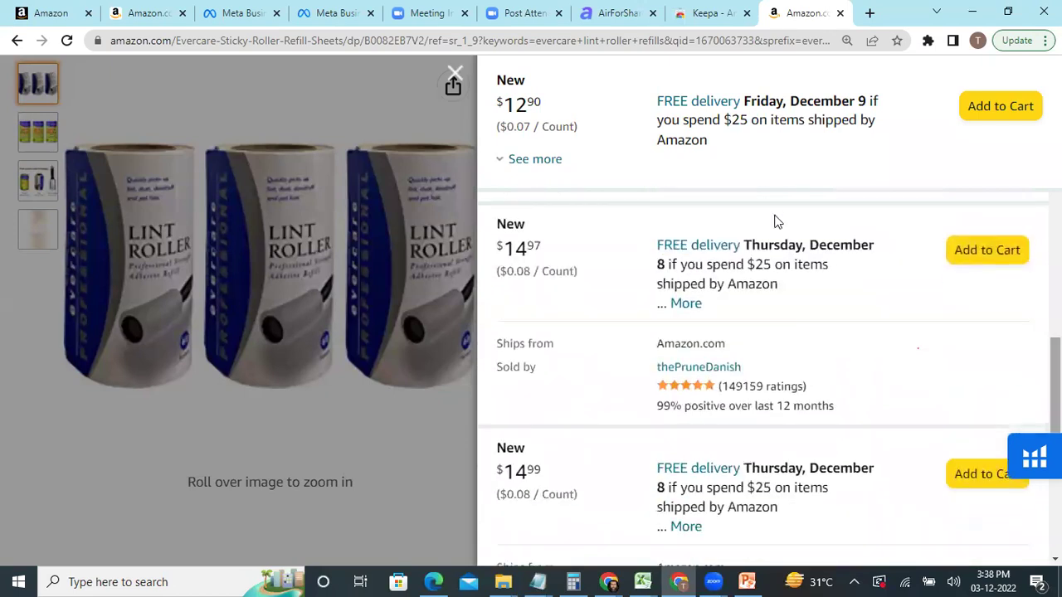
left_click(454, 75)
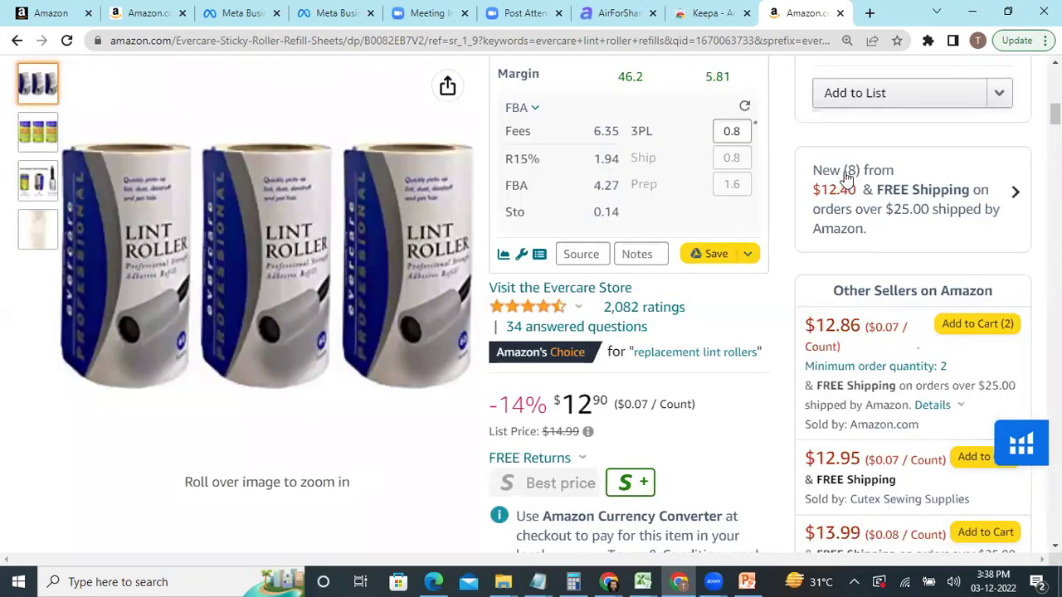
- Return to the search results and open the Evercare Extra Sticky Pet Lint Roller Refill 60 sheets product page
left_click(18, 45)
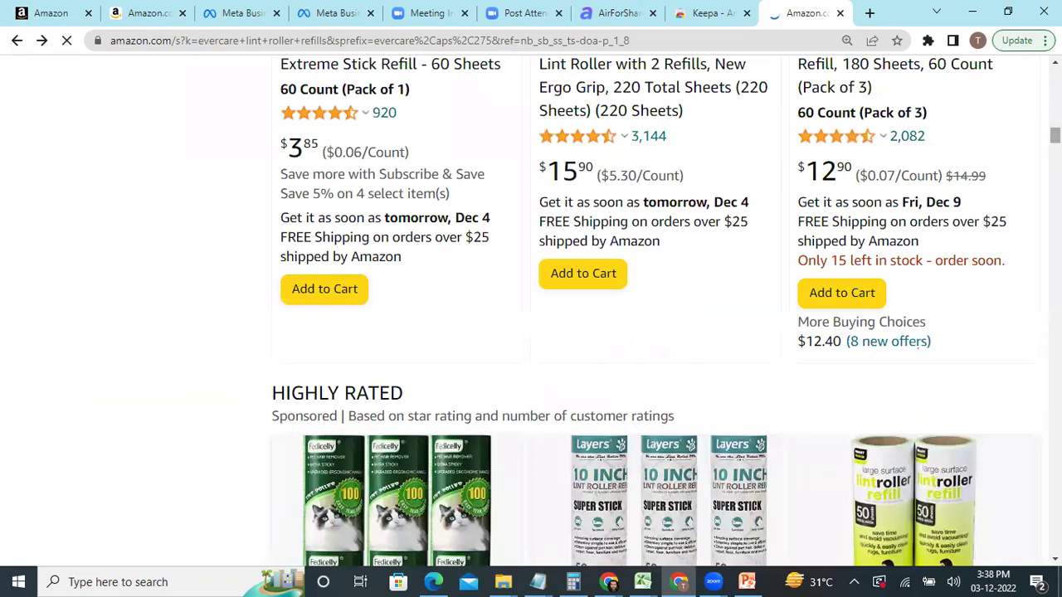
scroll(655, 307, "down", 5)
scroll(230, 263, "down", 6)
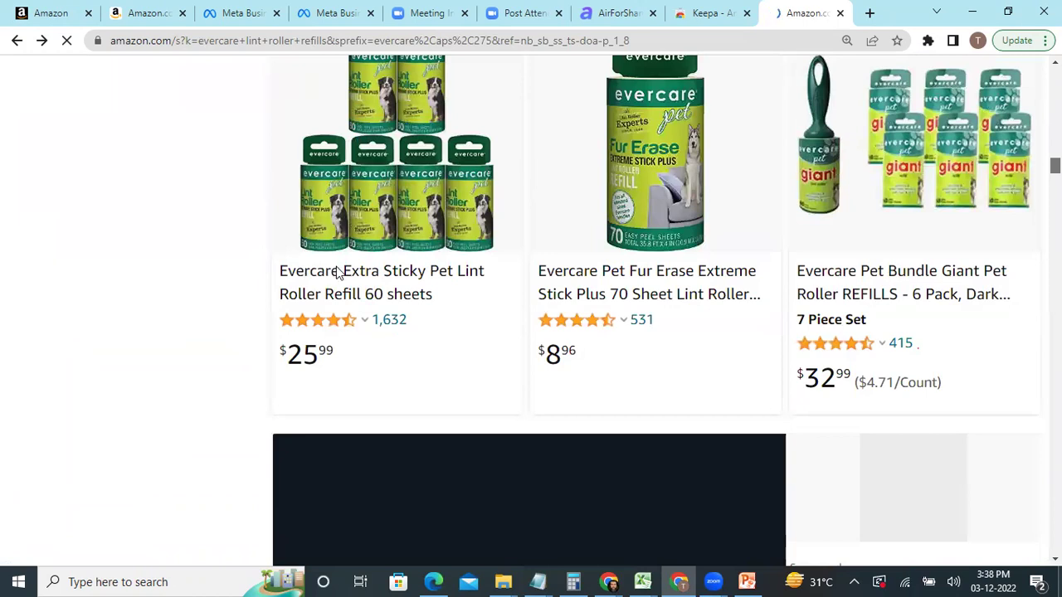
left_click(409, 283)
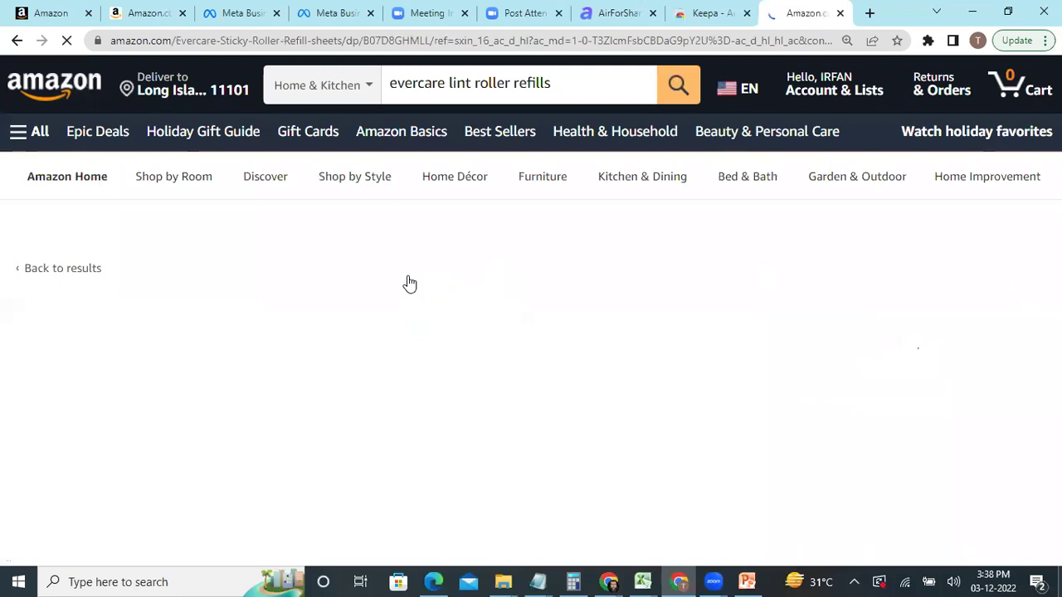
- Open the list of new offers for the pet lint roller refill and skim the cheapest sellers
scroll(531, 332, "down", 1)
scroll(498, 286, "down", 5)
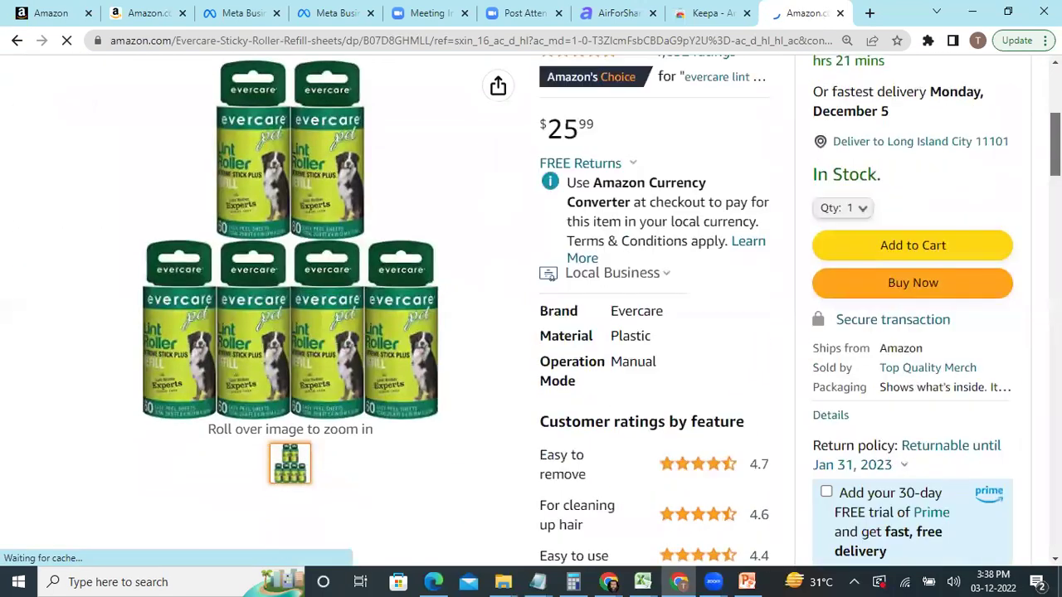
scroll(849, 315, "down", 3)
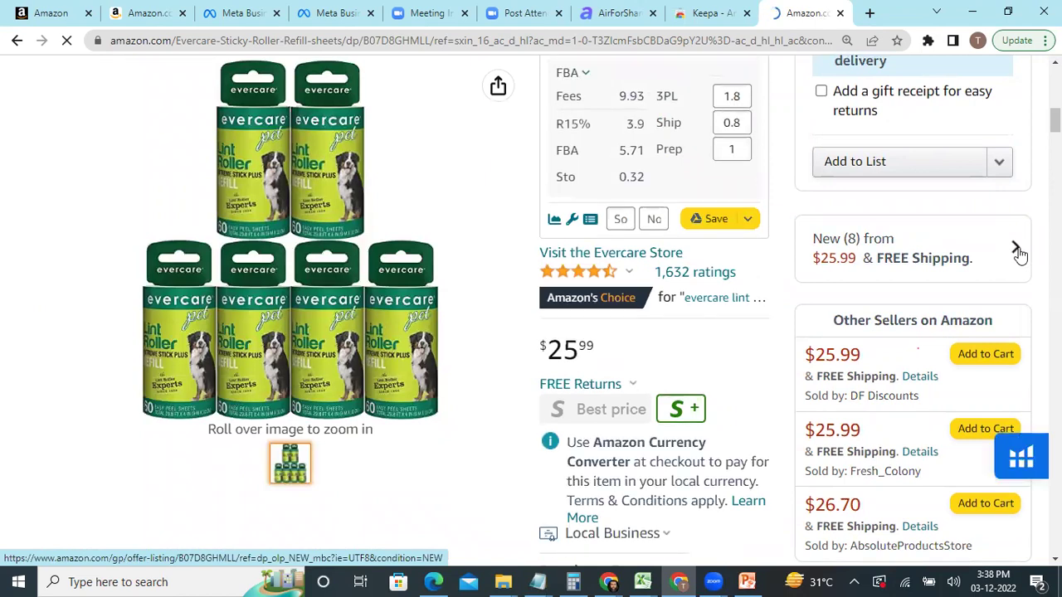
left_click(1001, 253)
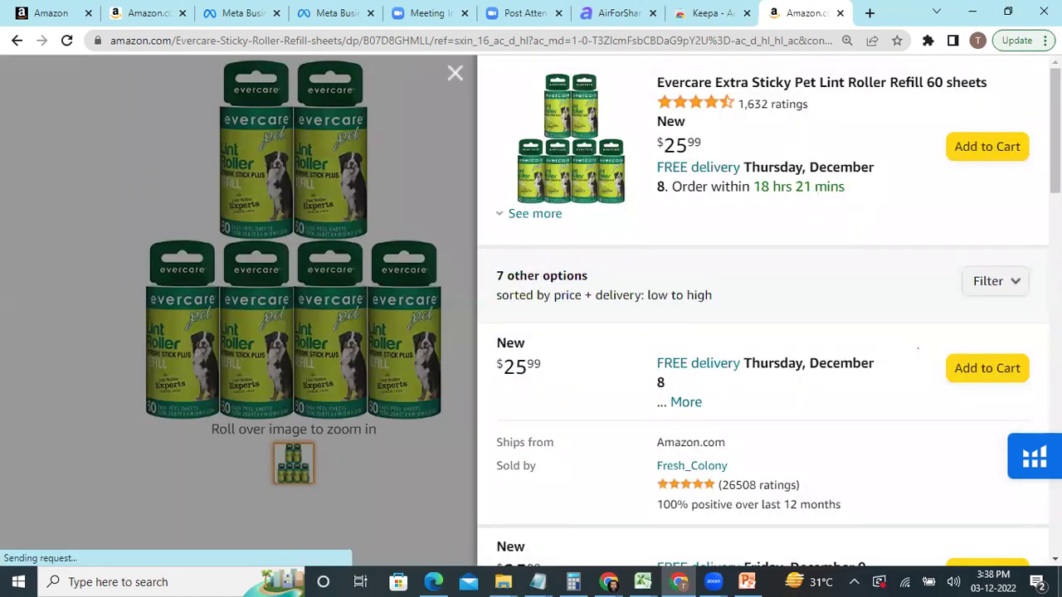
scroll(917, 348, "down", 4)
scroll(917, 348, "up", 2)
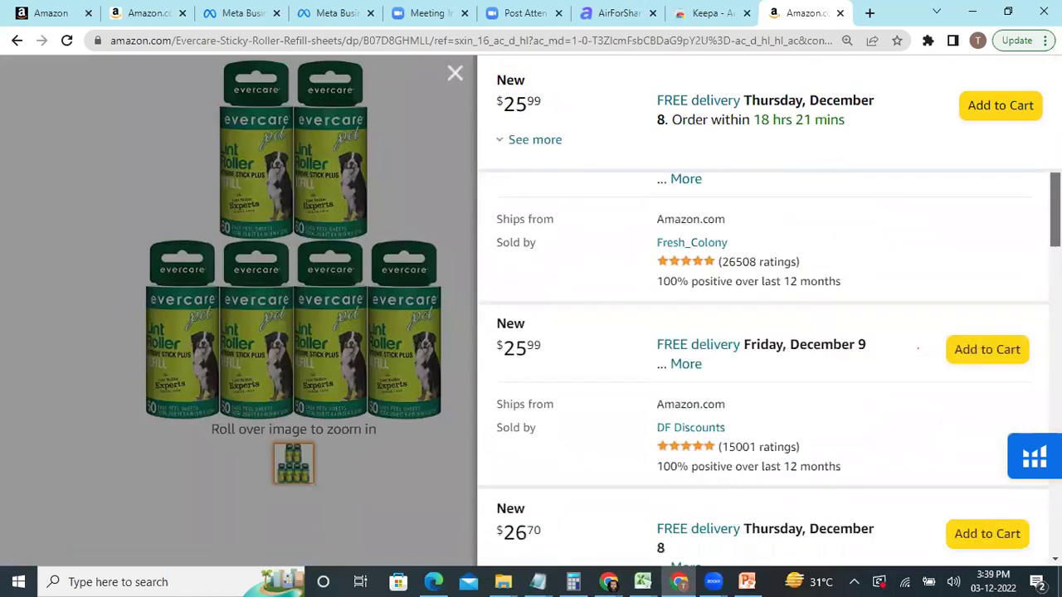
scroll(764, 332, "up", 3)
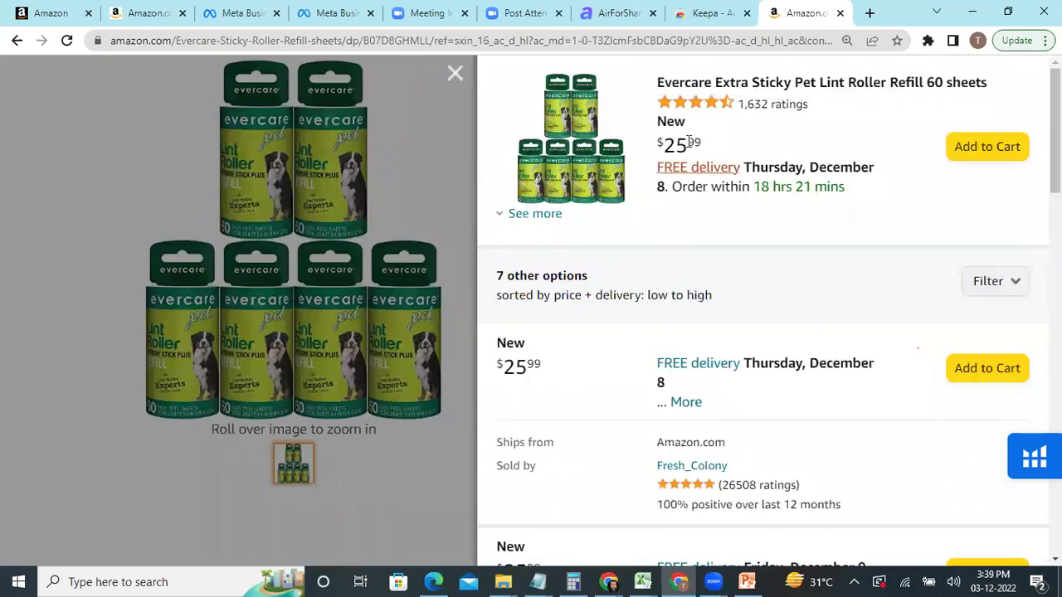
- Compare the pet refill's featured offer price and delivery terms with the AbsoluteProductsStore offer
left_click_drag(694, 145, 667, 144)
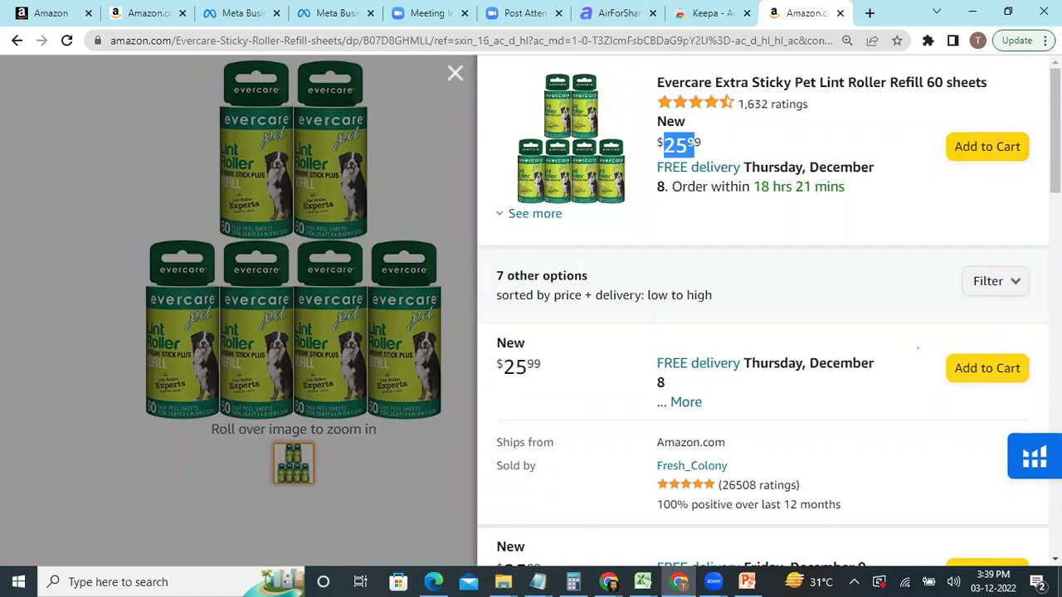
scroll(1055, 133, "down", 2)
scroll(621, 296, "down", 4)
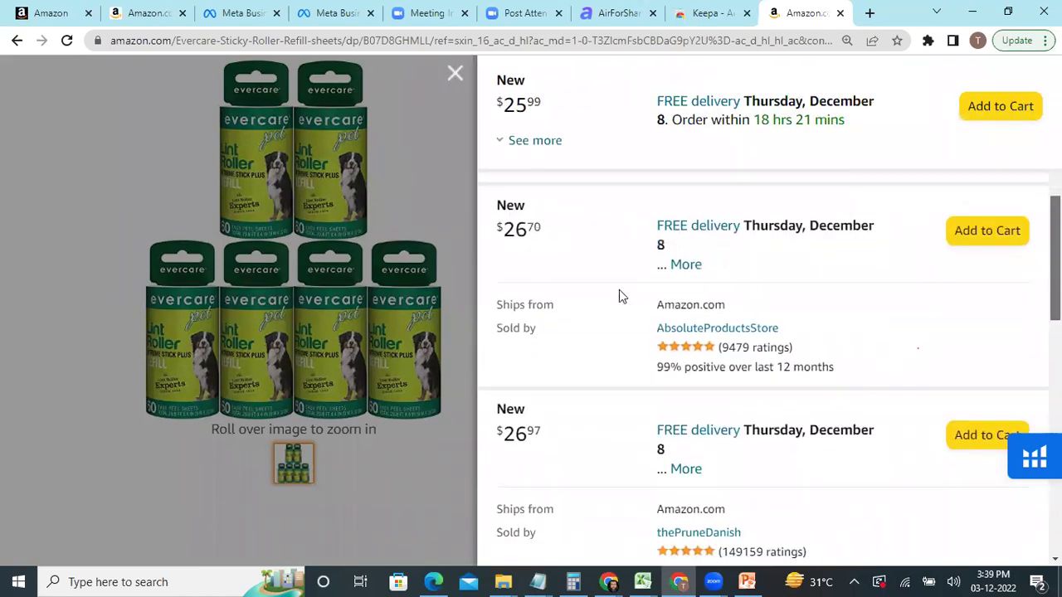
left_click_drag(541, 226, 503, 224)
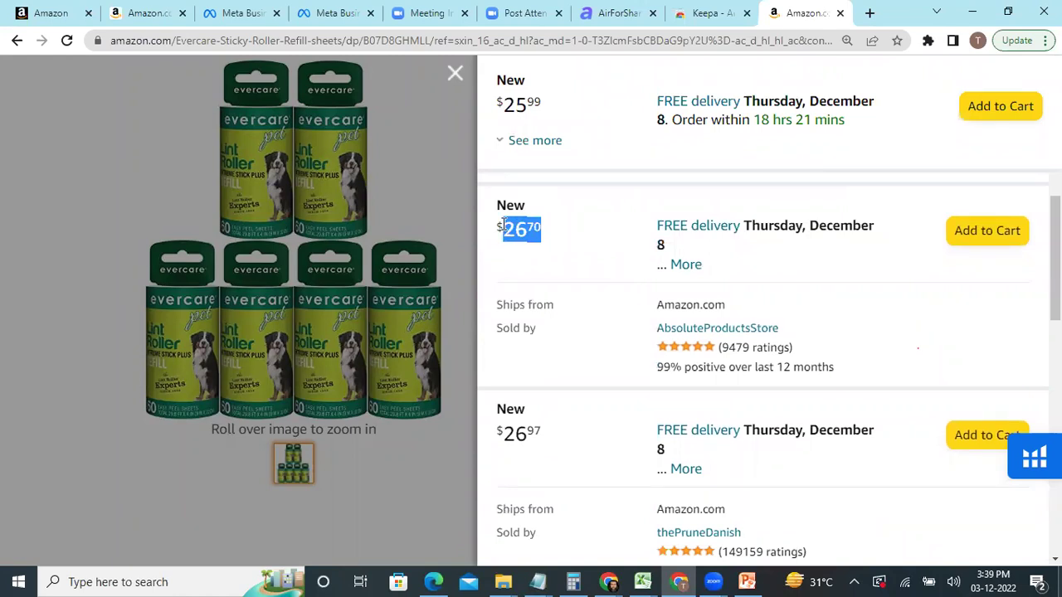
left_click_drag(503, 224, 498, 98)
left_click_drag(1055, 236, 1047, 56)
left_click_drag(719, 151, 671, 150)
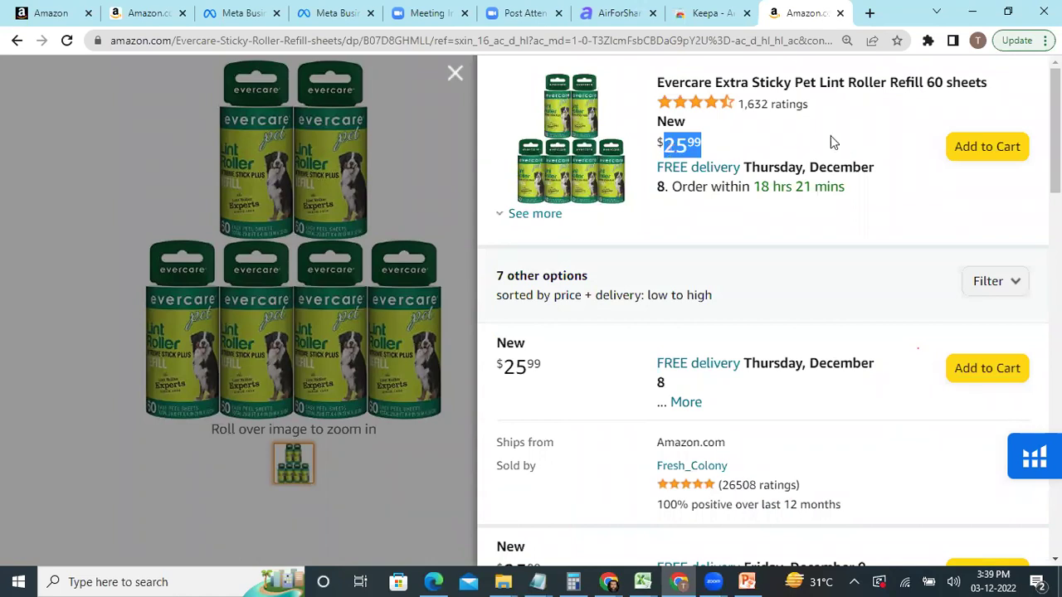
left_click_drag(854, 207, 658, 143)
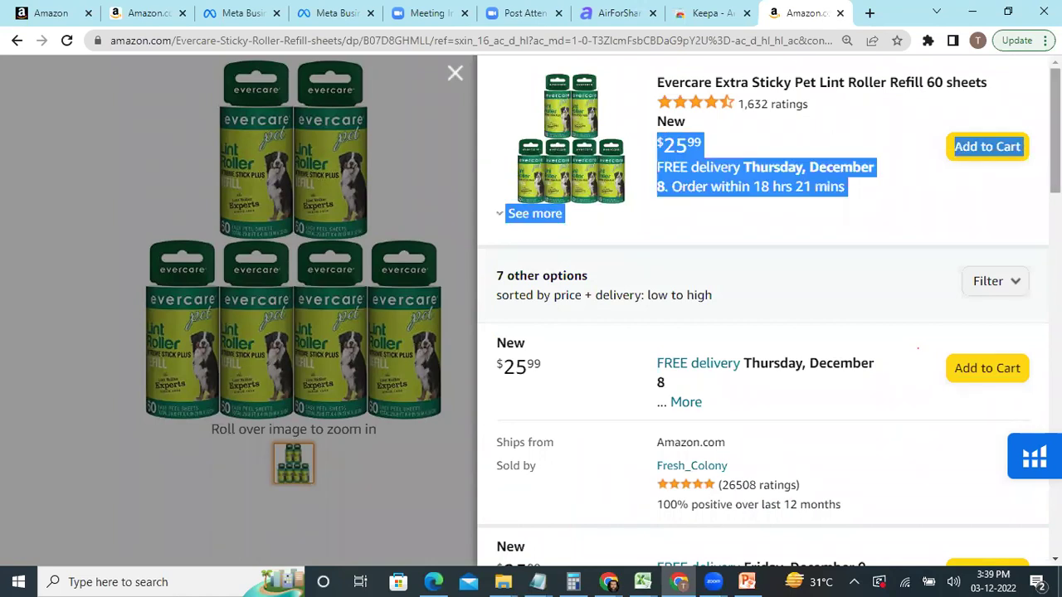
- Check the AbsoluteProductsStore and BUGDAN prices among the pet refill's other offers
scroll(583, 205, "down", 5)
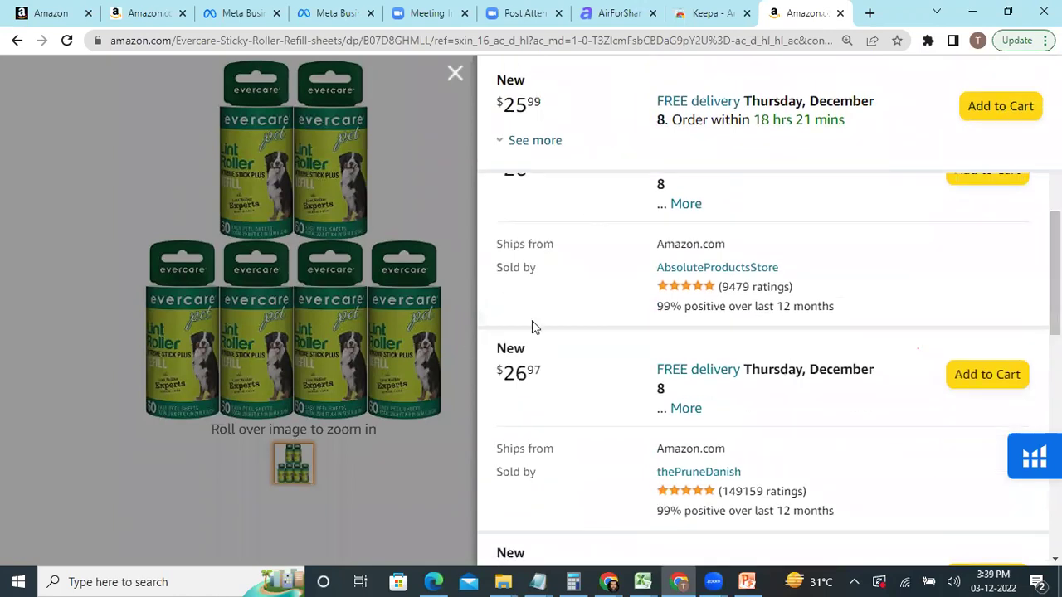
scroll(1055, 273, "up", 2)
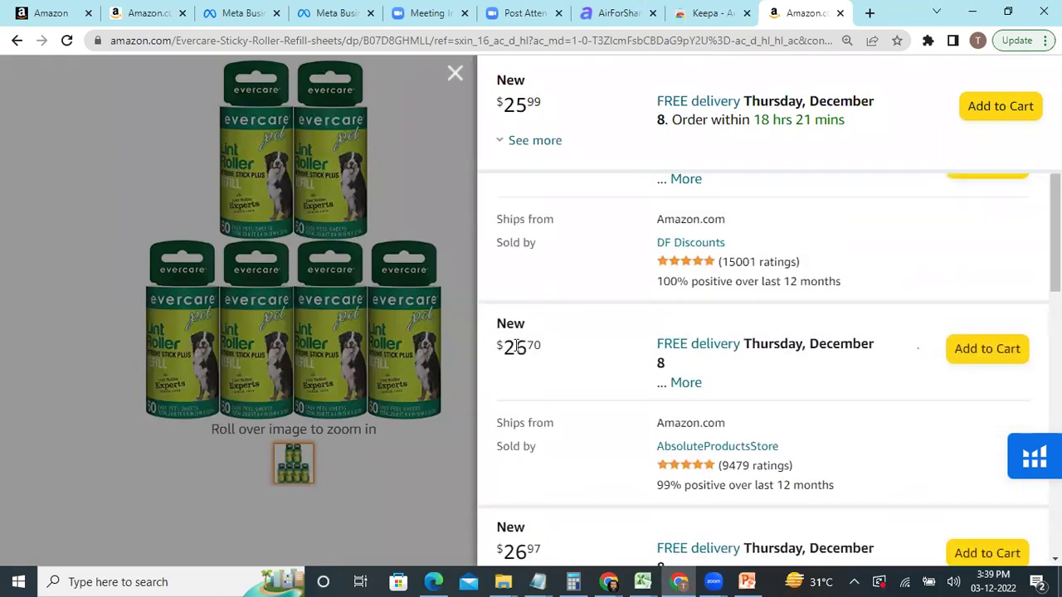
left_click_drag(536, 346, 509, 347)
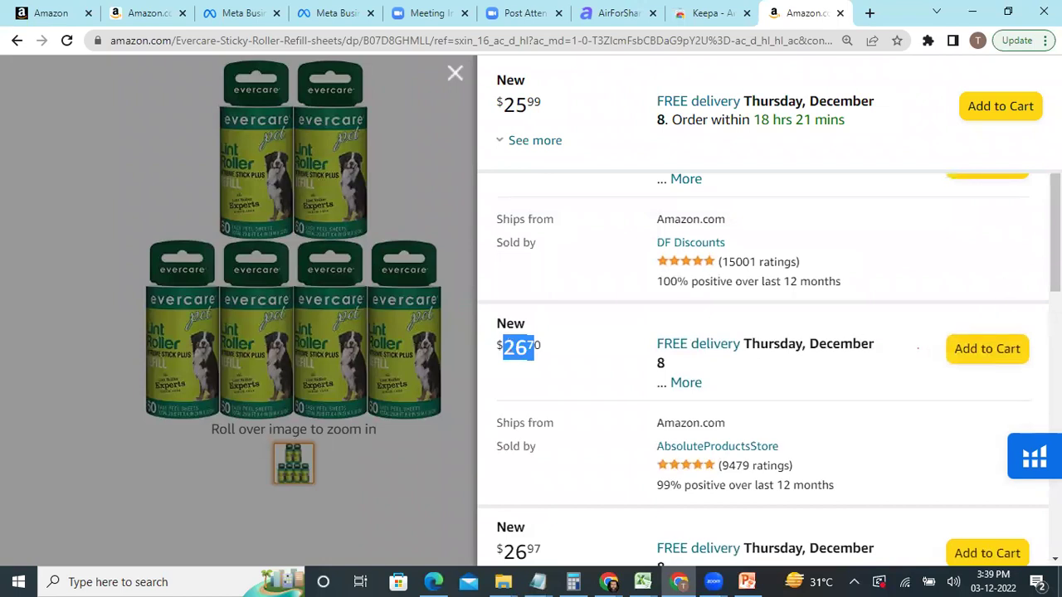
scroll(1055, 249, "down", 6)
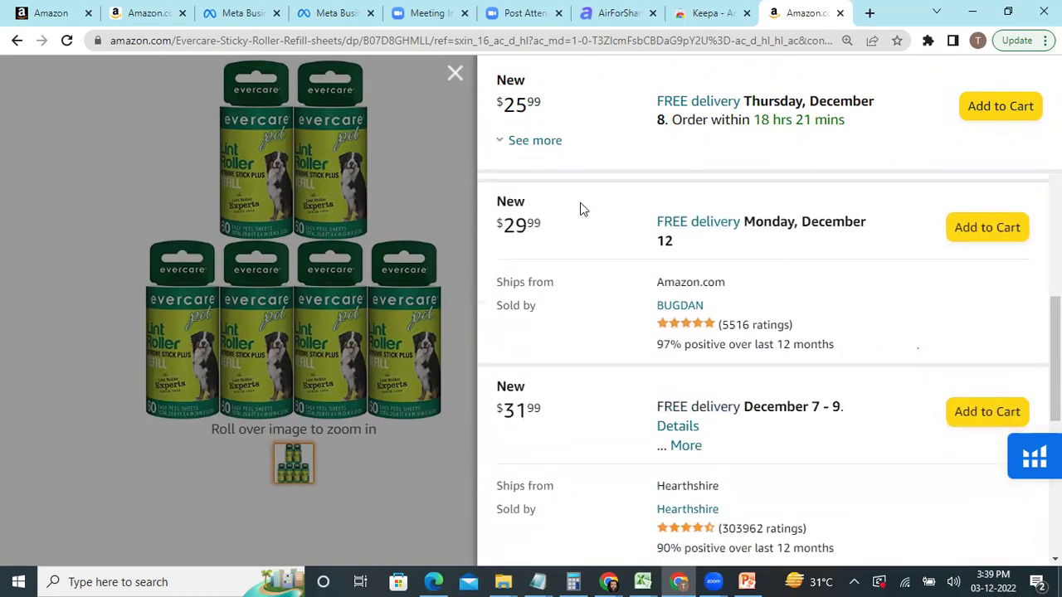
left_click_drag(538, 224, 504, 219)
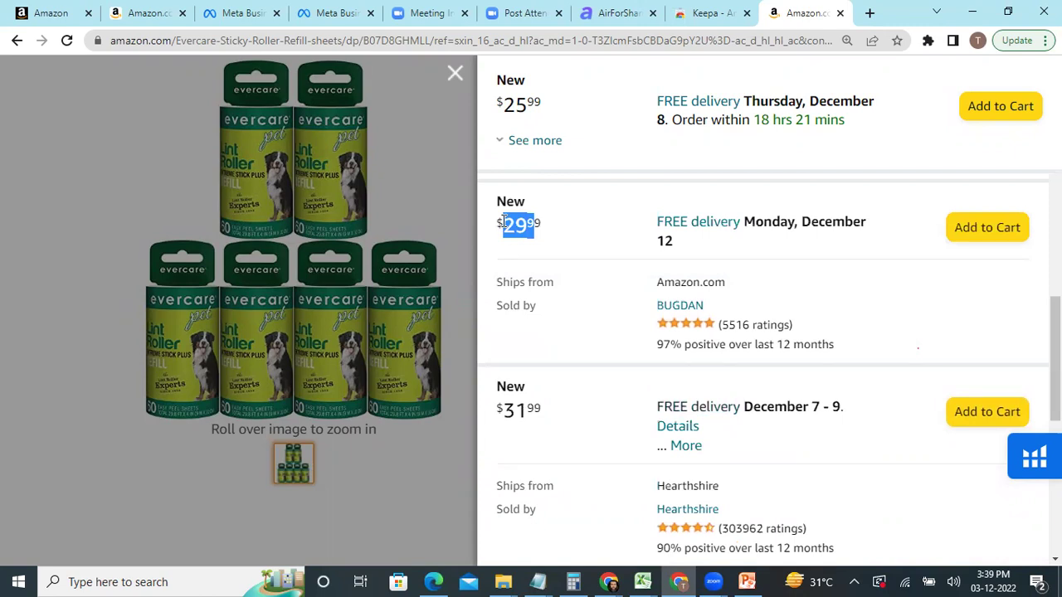
left_click(551, 230)
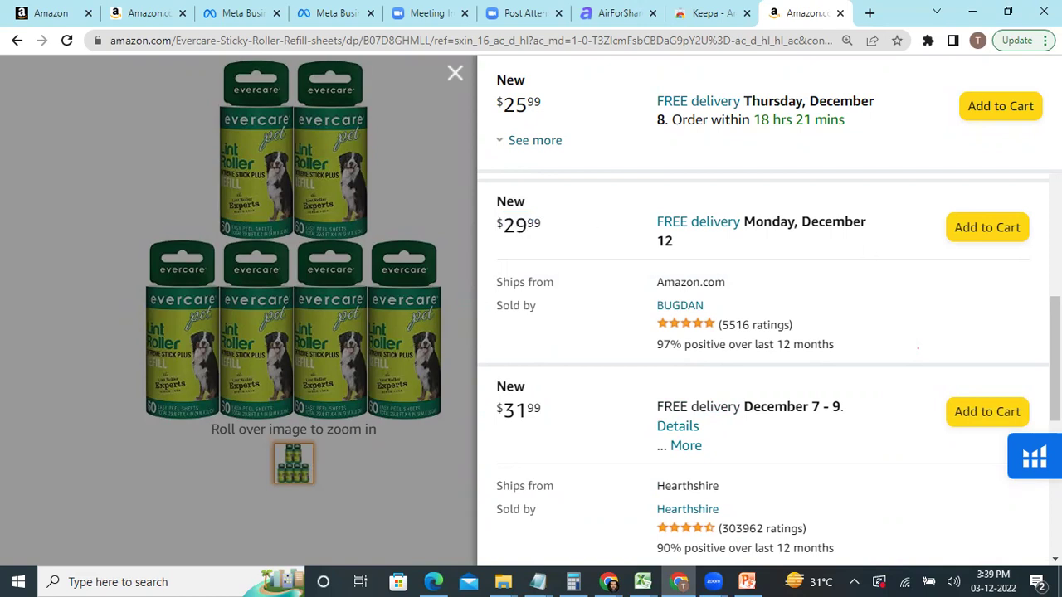
- Review the pet refill's offers from the featured one to thePruneDanish's self-shipped offer and close the list
scroll(551, 230, "up", 4)
scroll(770, 310, "up", 5)
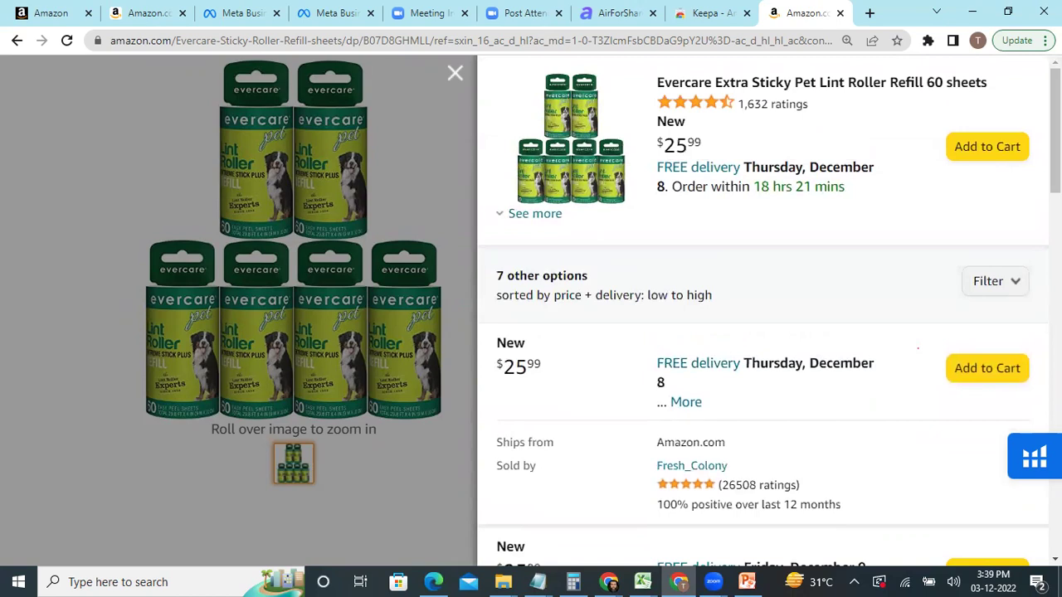
left_click_drag(1042, 109, 1044, 228)
left_click_drag(1056, 133, 1056, 429)
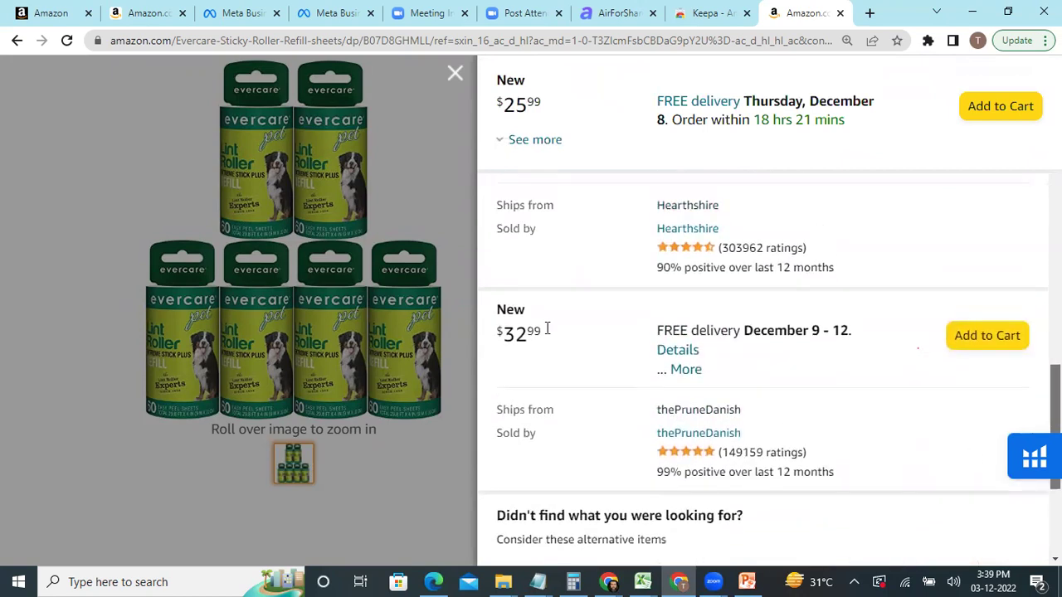
double_click(507, 333)
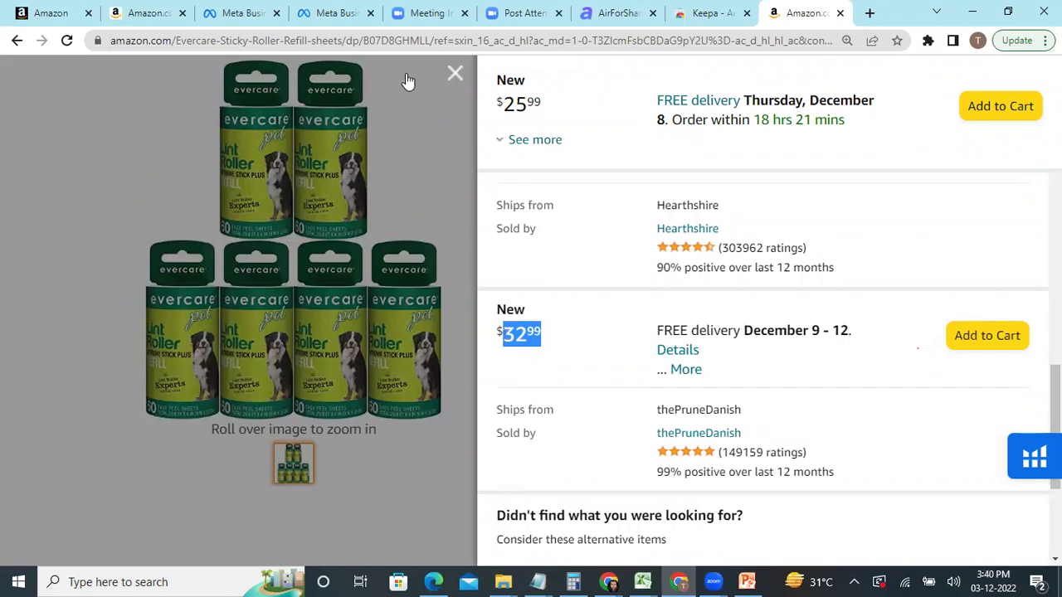
left_click(456, 74)
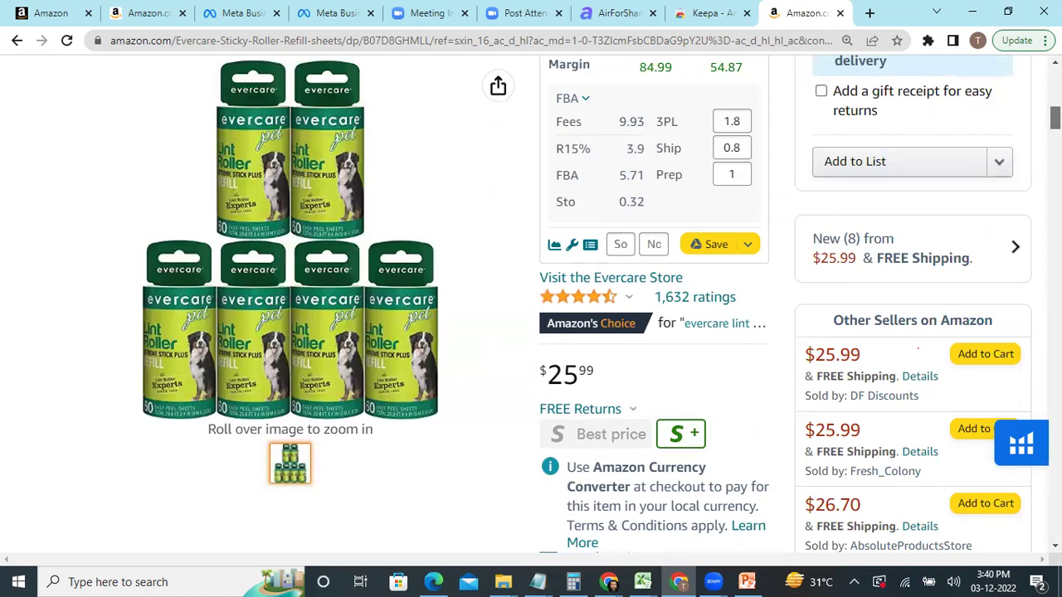
- Examine the pet refill's sales rank, monthly sales, FBM and FBA seller counts, profit, ROI, margin and fees
scroll(803, 305, "up", 6)
scroll(800, 304, "down", 4)
scroll(800, 305, "up", 5)
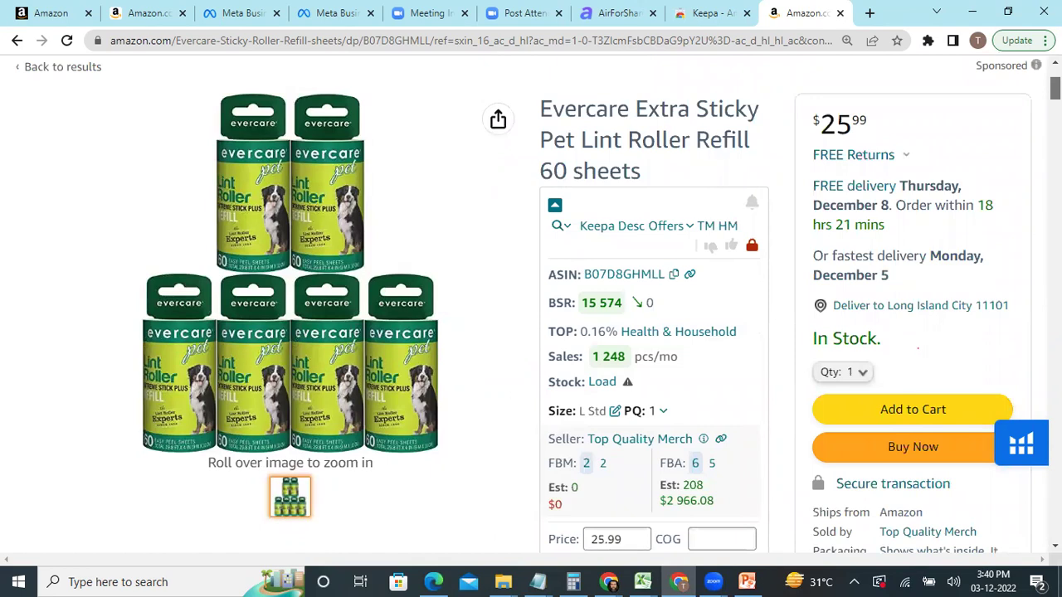
scroll(655, 332, "down", 4)
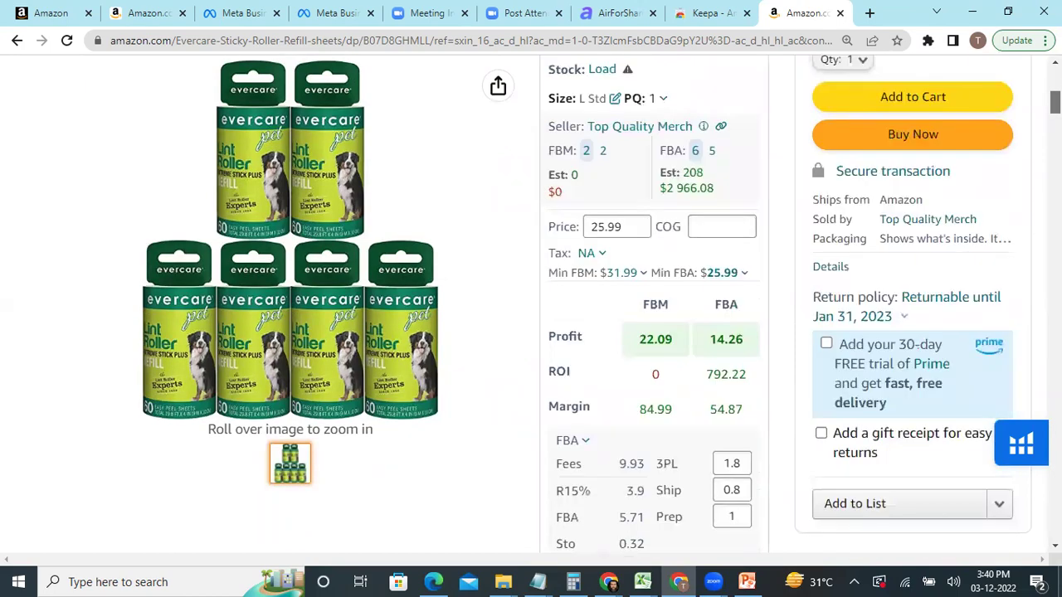
scroll(991, 241, "down", 5)
scroll(991, 241, "up", 1)
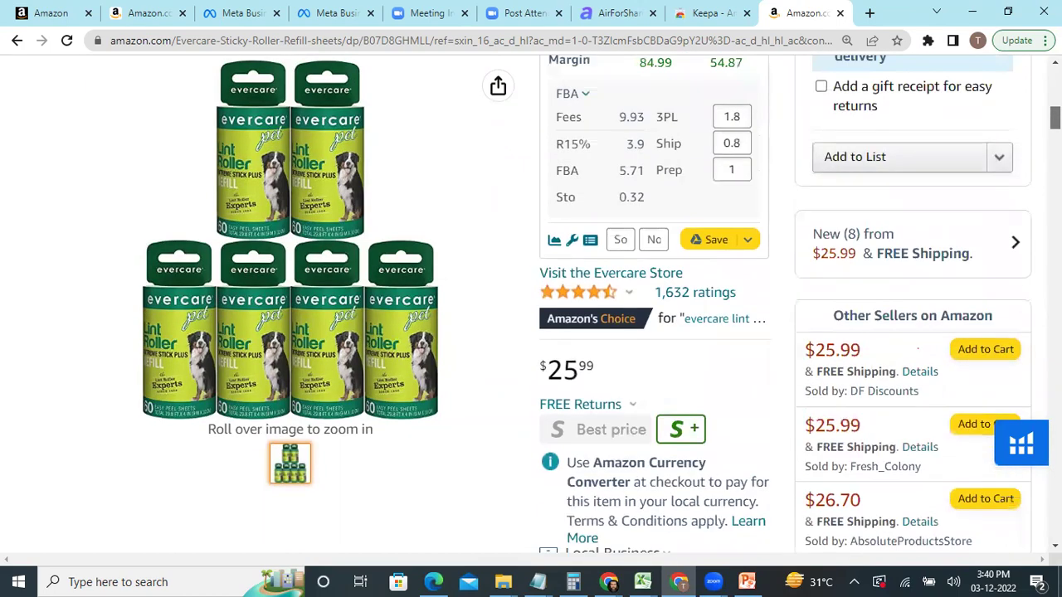
- Reopen and close the pet refill's offers list, and recheck its sales estimates and minimum FBM and FBA prices
left_click(1013, 247)
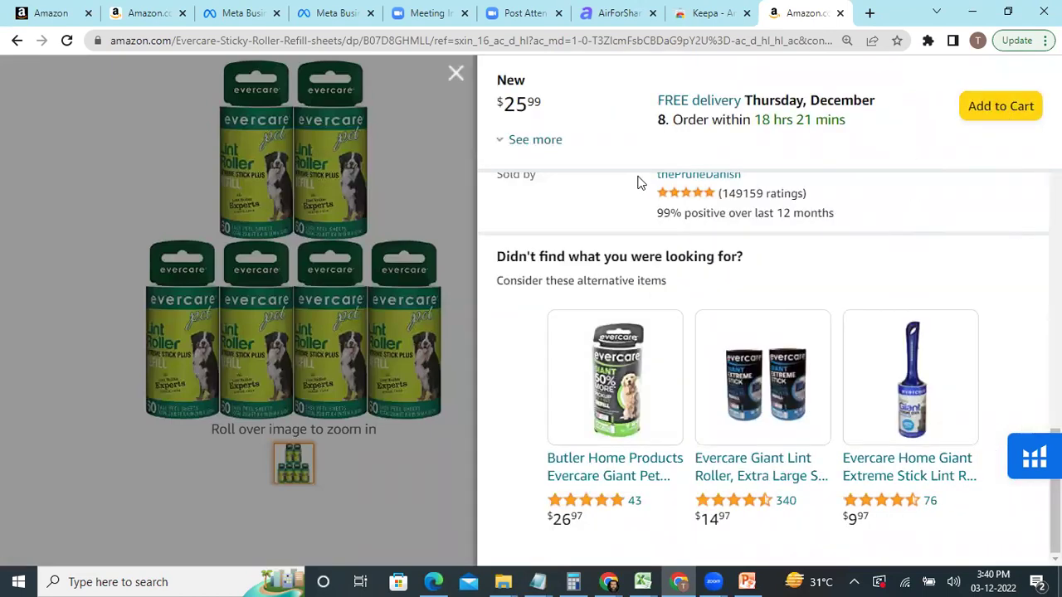
left_click(454, 74)
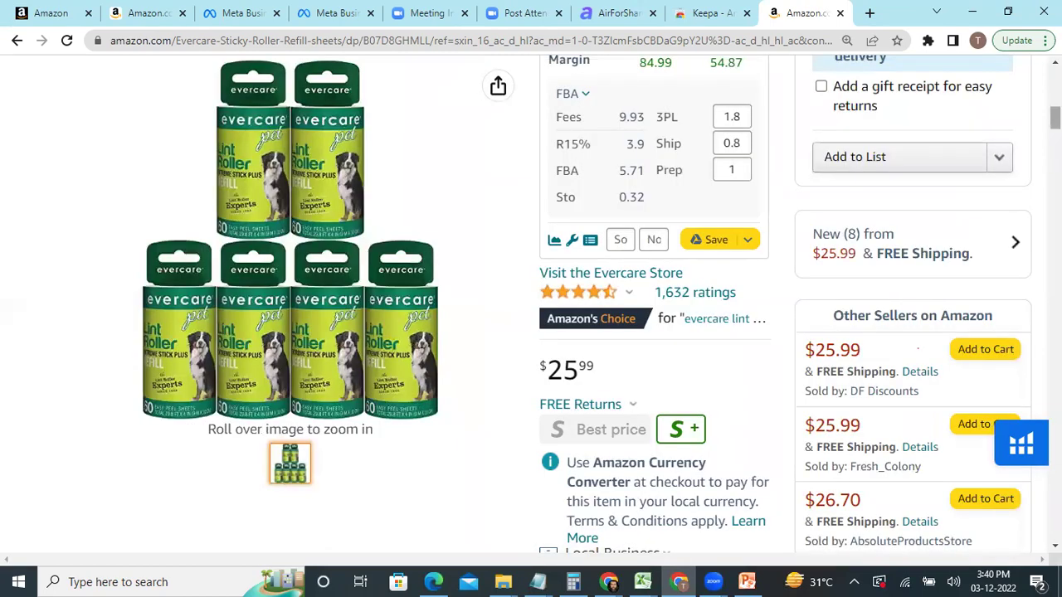
scroll(863, 249, "up", 7)
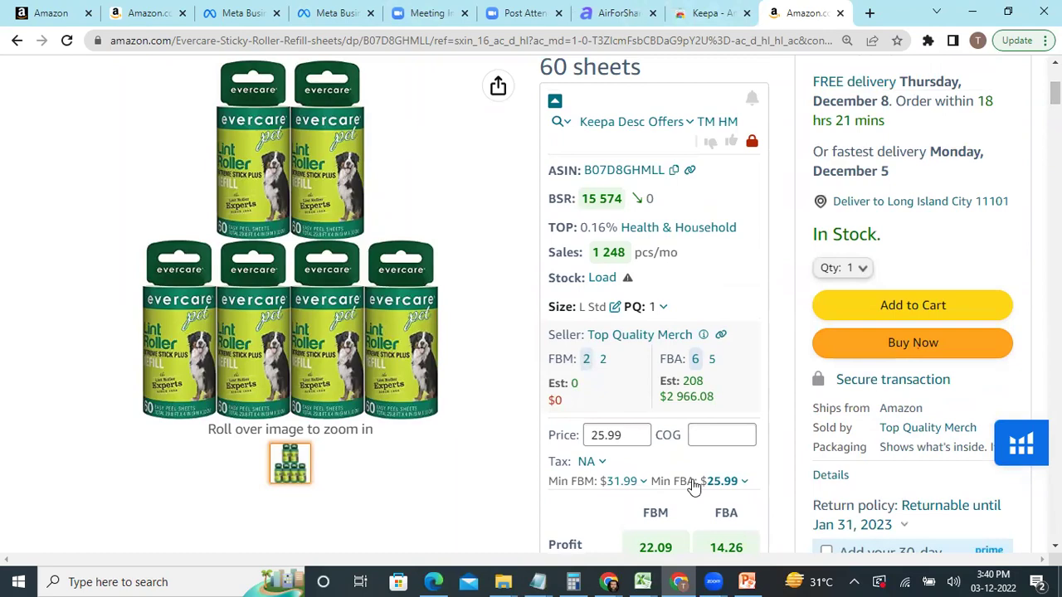
scroll(693, 485, "down", 3)
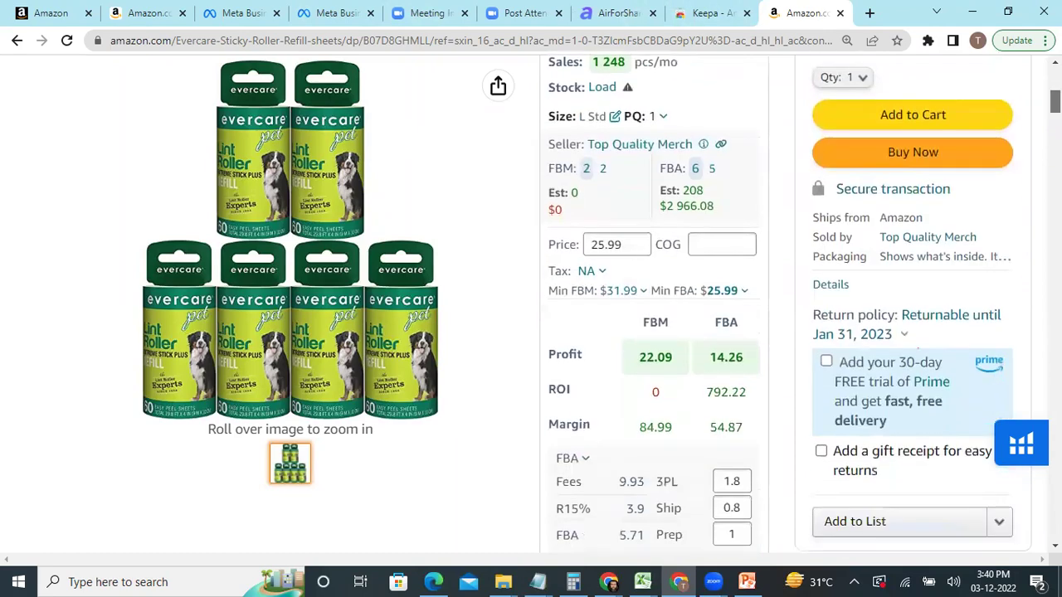
scroll(797, 305, "up", 3)
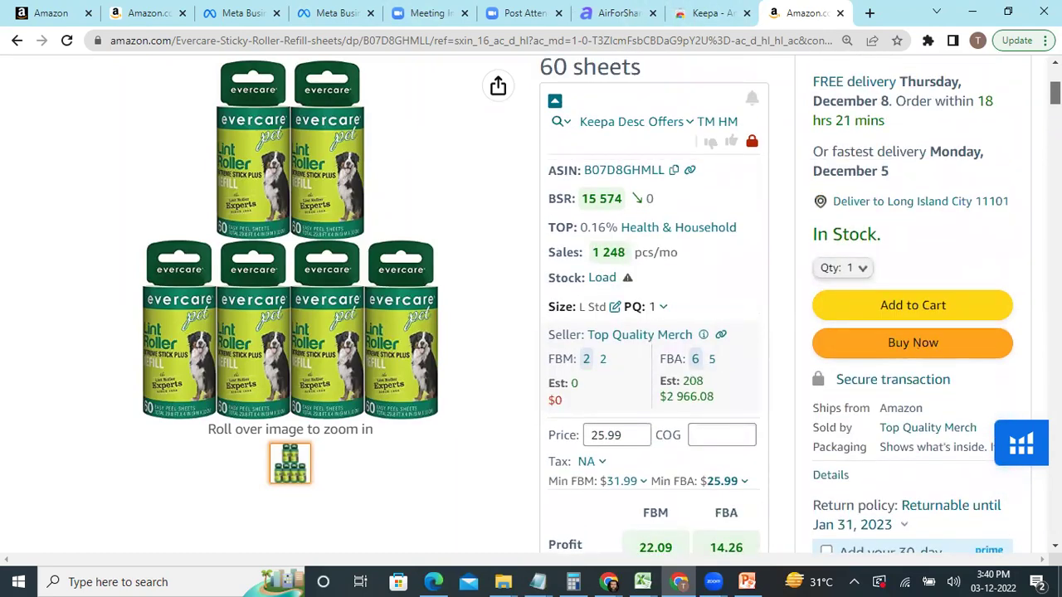
- Locate the Keepa price history chart on the pet refill's page and check the Keepa extension's Chrome Web Store page
scroll(797, 304, "down", 12)
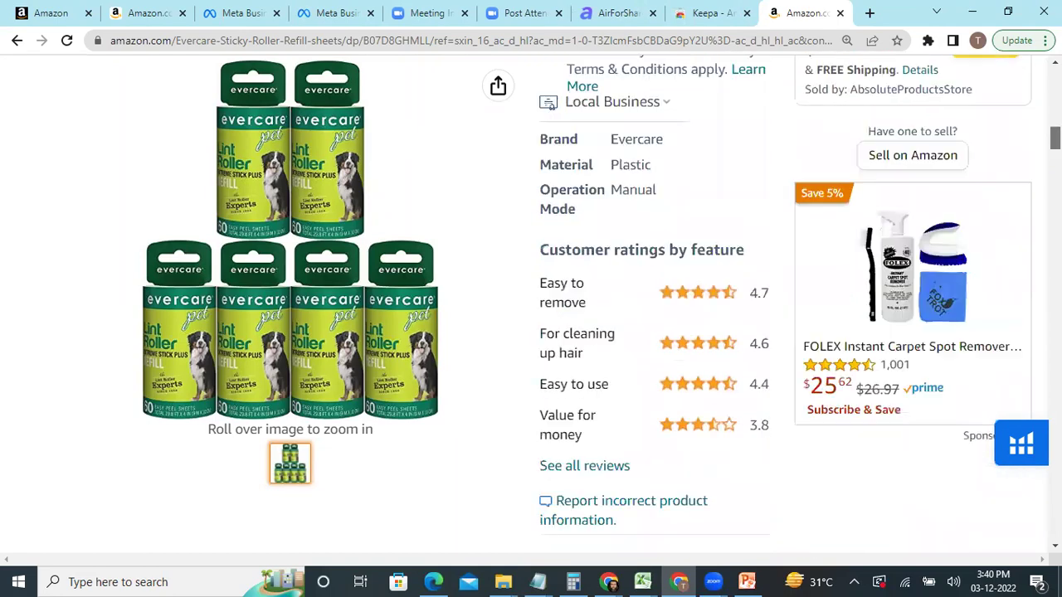
scroll(531, 304, "down", 5)
scroll(531, 304, "up", 2)
scroll(531, 304, "down", 2)
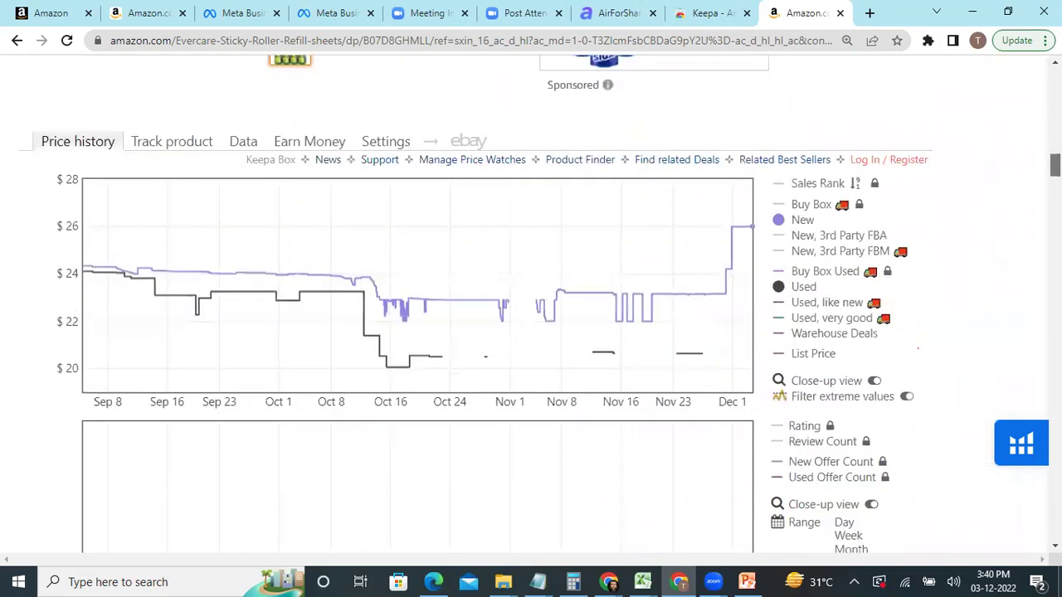
left_click(709, 13)
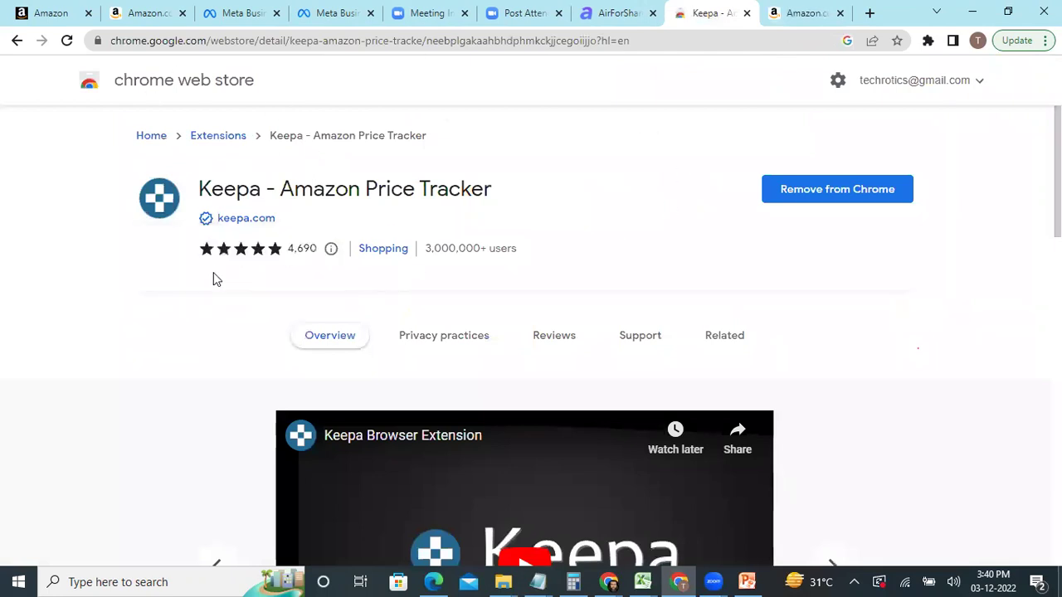
left_click(799, 14)
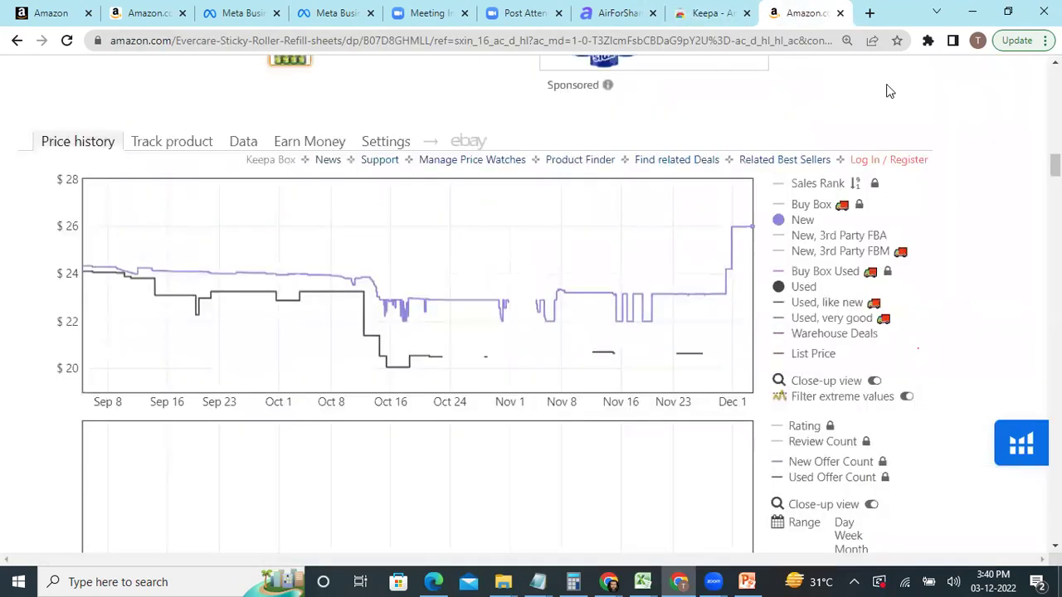
scroll(531, 303, "up", 10)
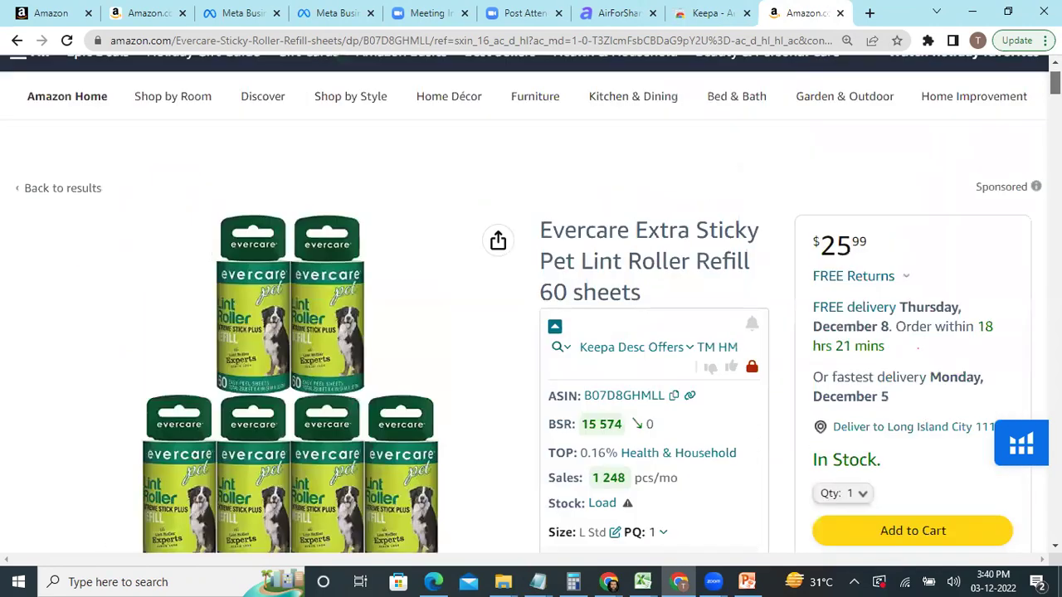
scroll(36, 303, "down", 10)
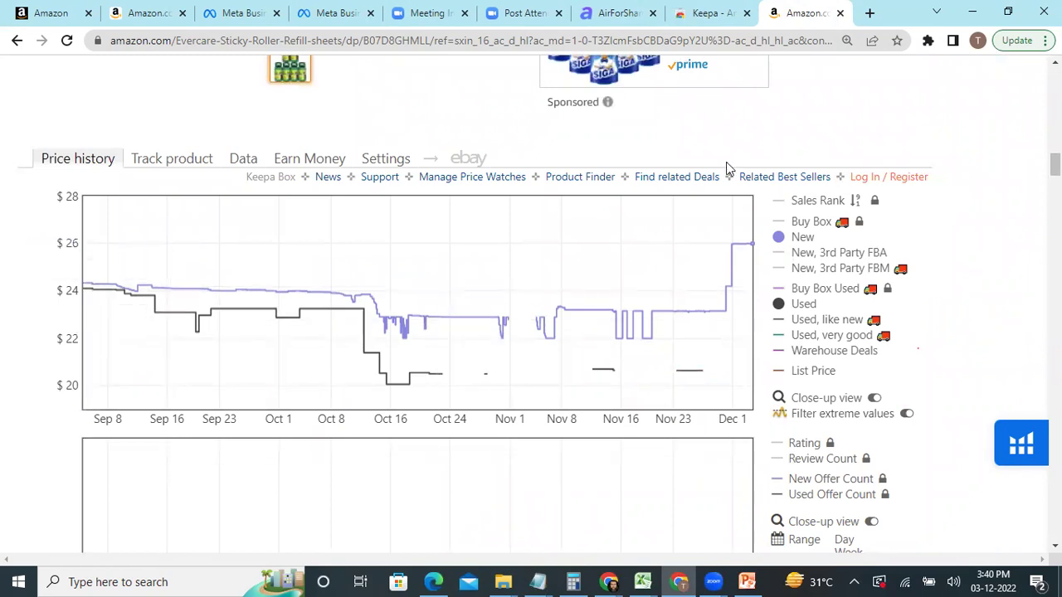
- Log in to Keepa from the price history chart using the saved username and password
left_click(860, 176)
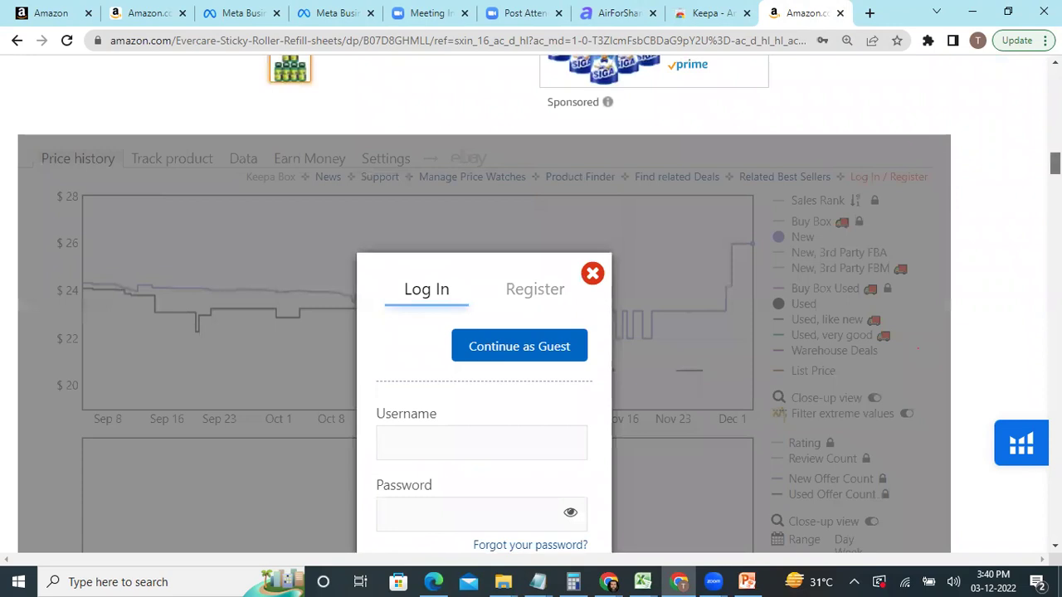
scroll(448, 191, "down", 3)
left_click(446, 220)
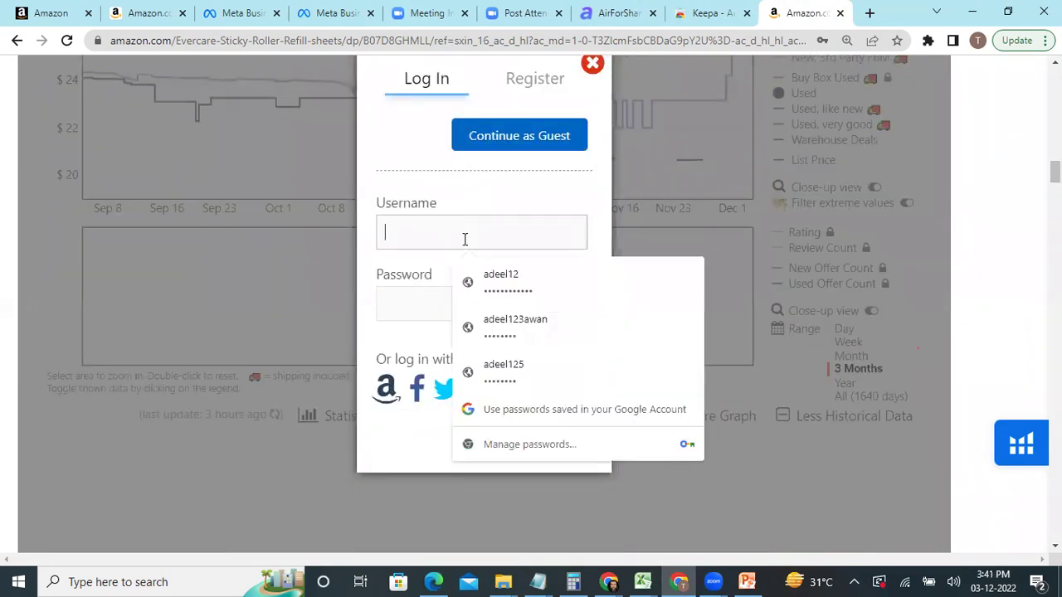
left_click(493, 275)
left_click(548, 436)
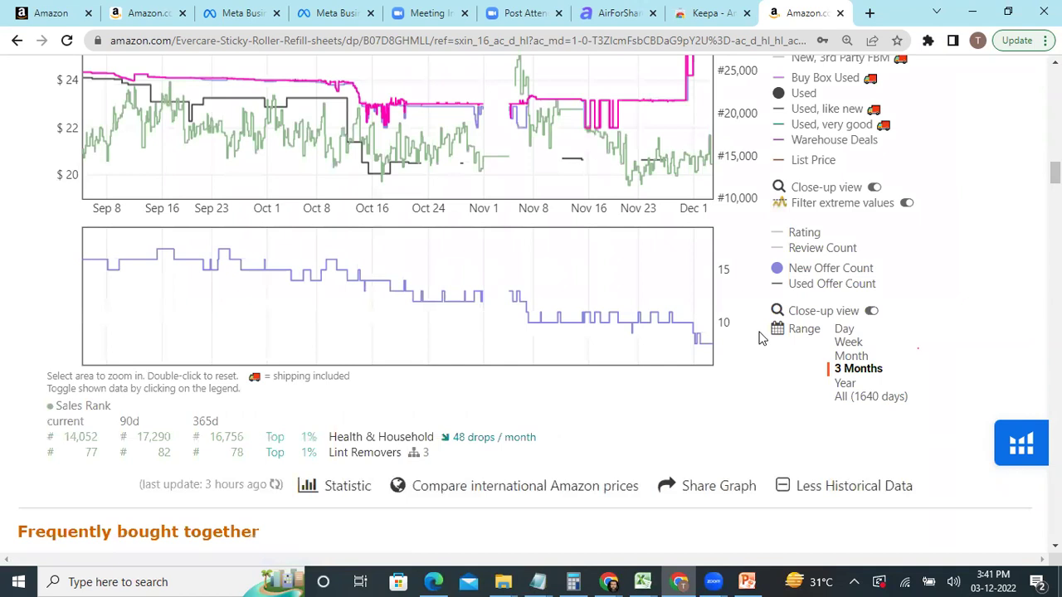
- Hide the Sales Rank, Buy Box, New and Used series in the pet refill's Keepa price history chart
scroll(762, 336, "up", 3)
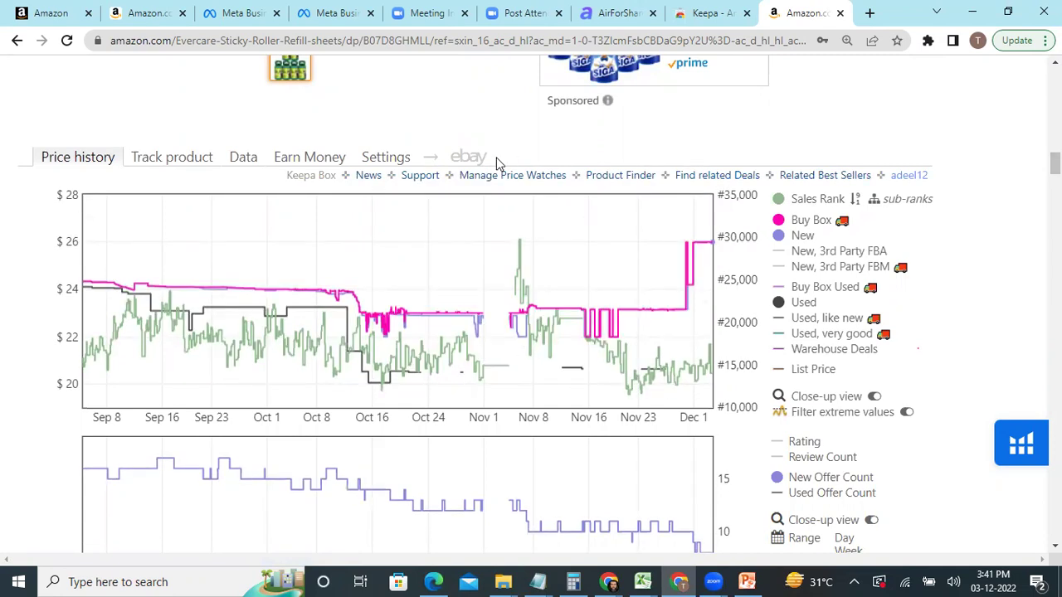
left_click(780, 201)
left_click(780, 221)
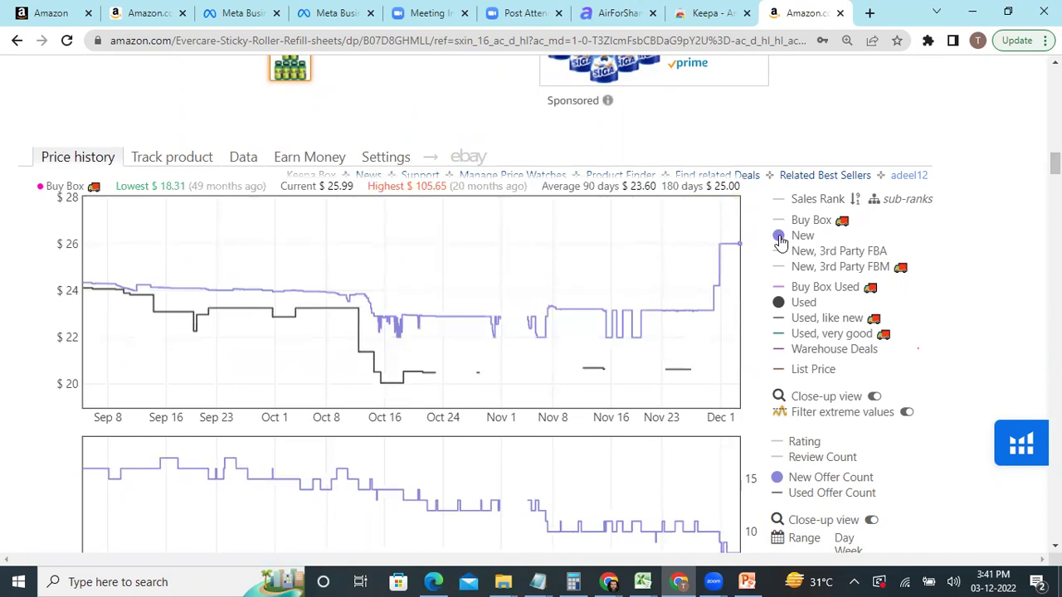
left_click(780, 240)
left_click(780, 303)
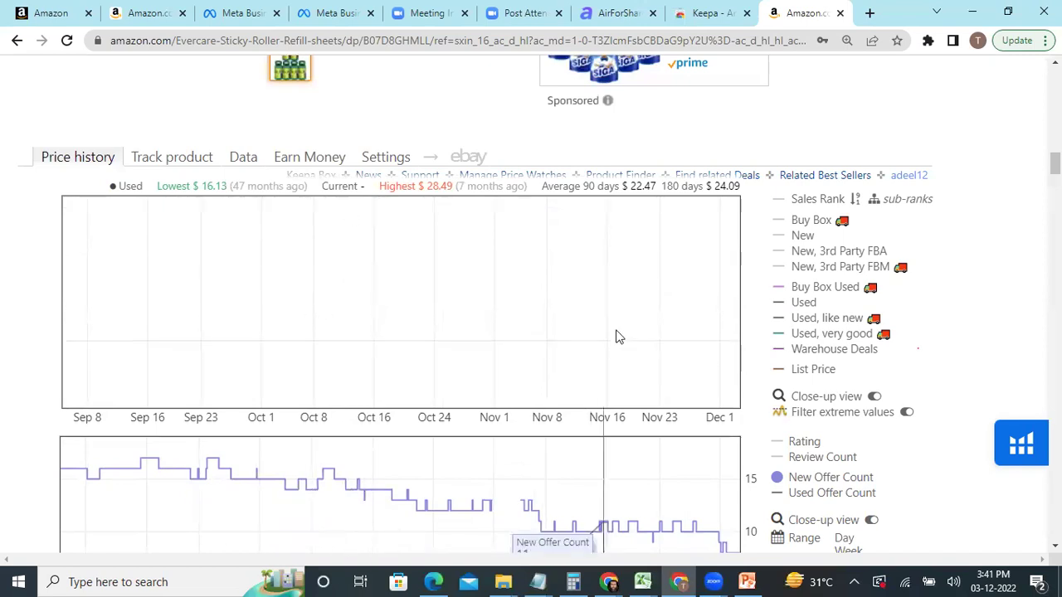
- Open Keepa's Buy Box Statistics for the pet refill and review each seller's share, price, stock, rating and last win
left_click(243, 163)
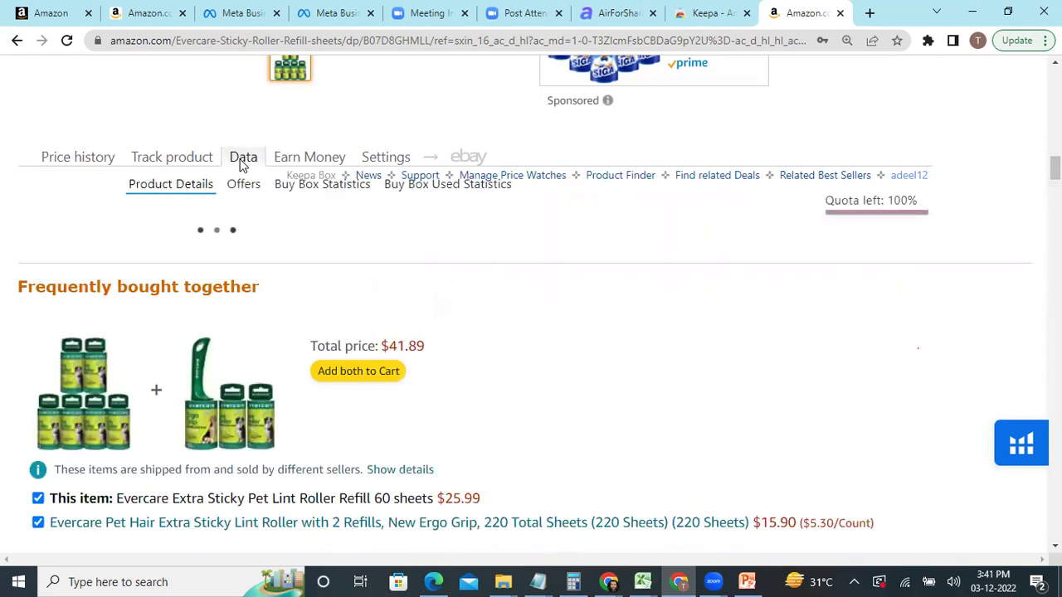
left_click(318, 192)
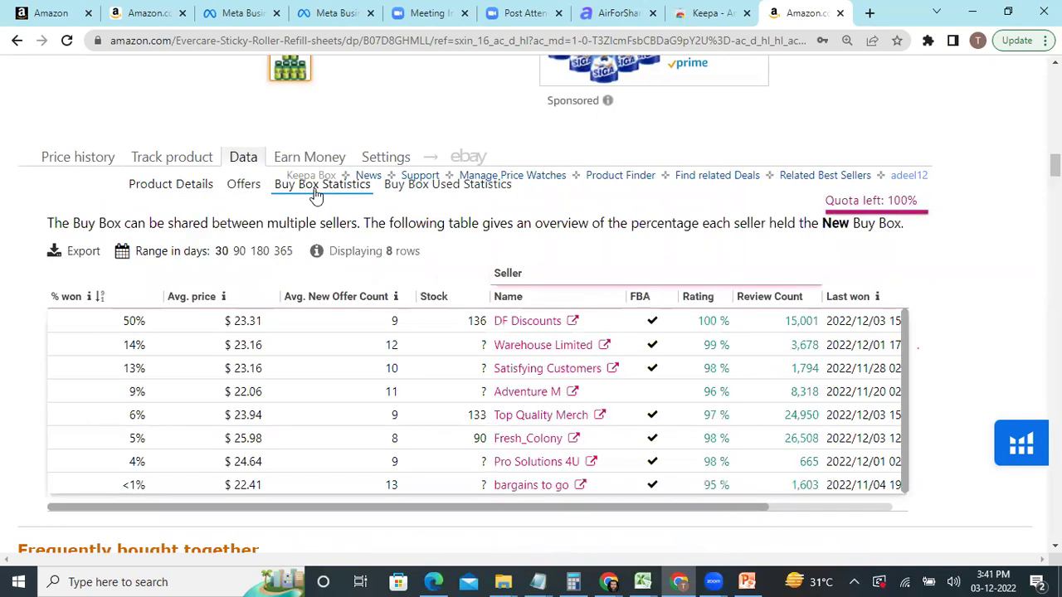
scroll(604, 425, "down", 1)
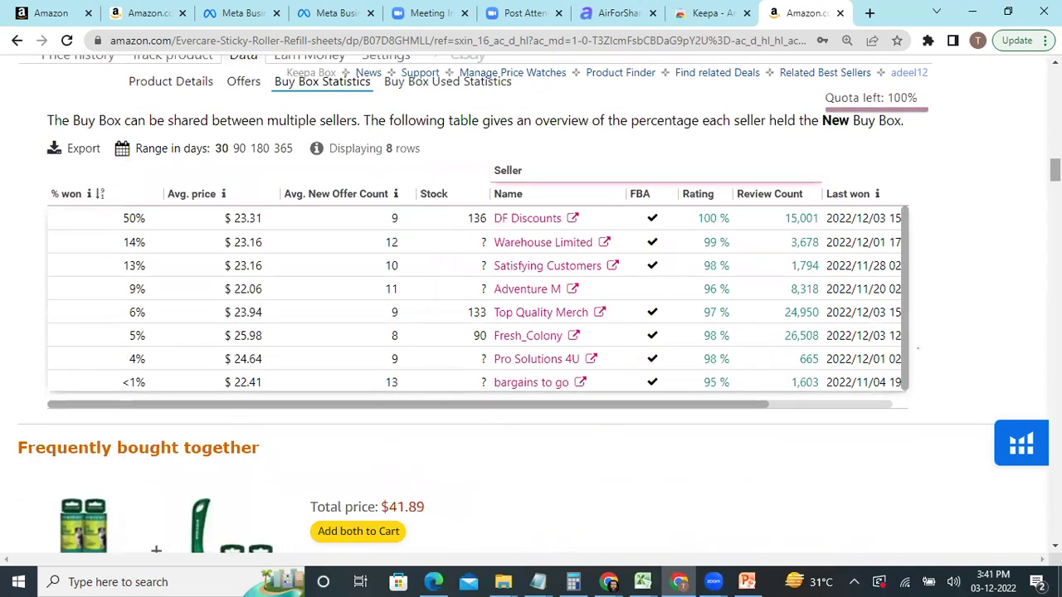
scroll(604, 428, "up", 1)
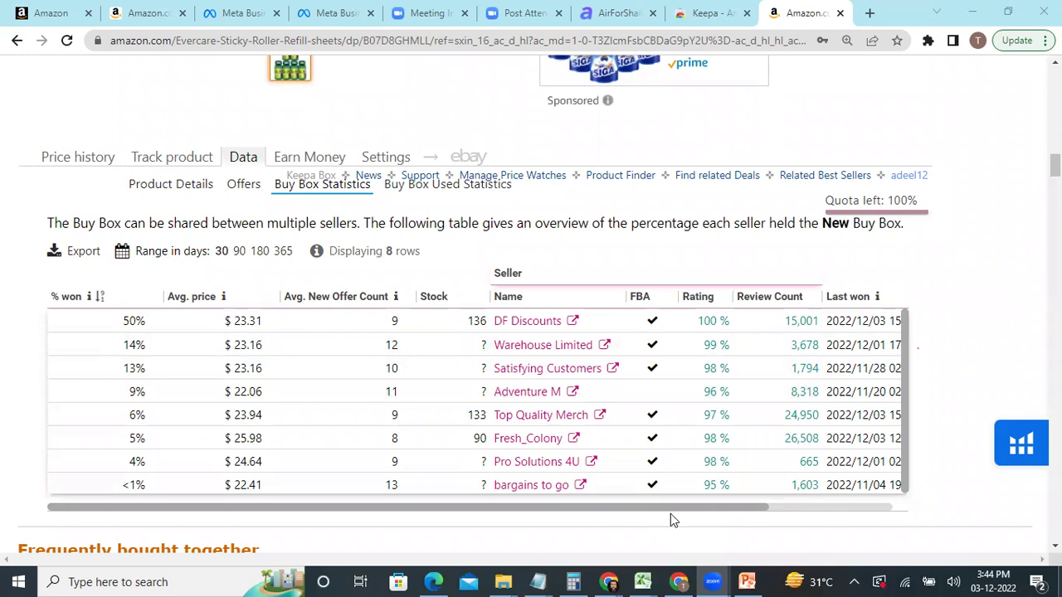
left_click_drag(669, 508, 788, 510)
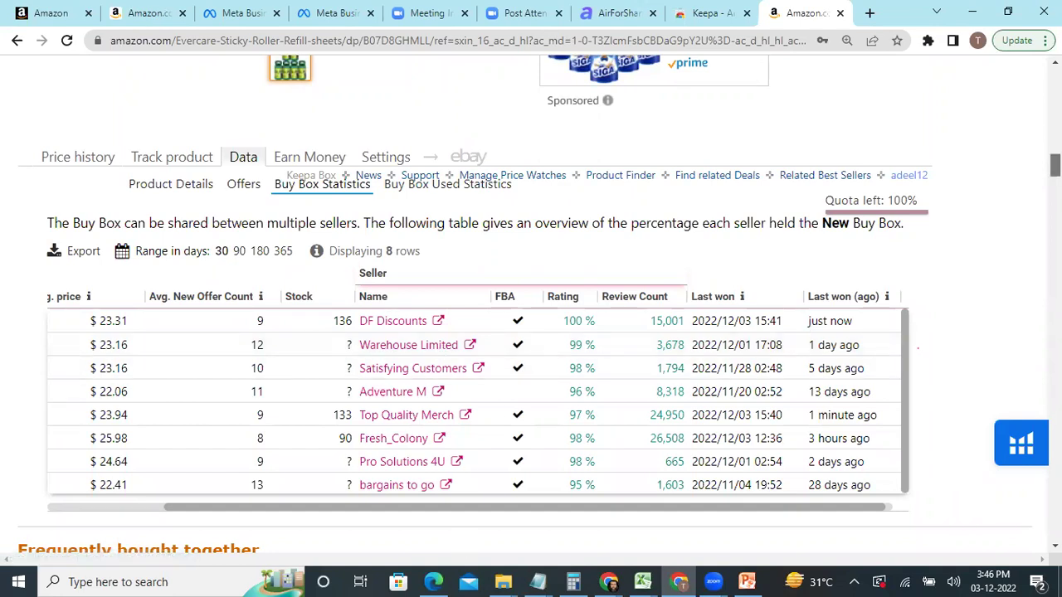
scroll(1054, 162, "up", 2)
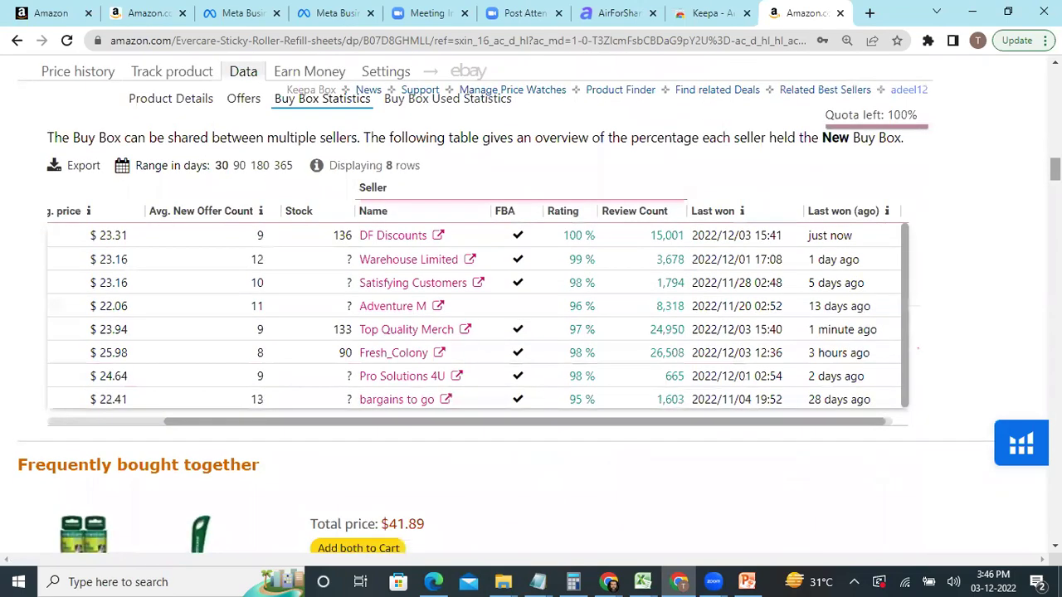
scroll(727, 249, "up", 1)
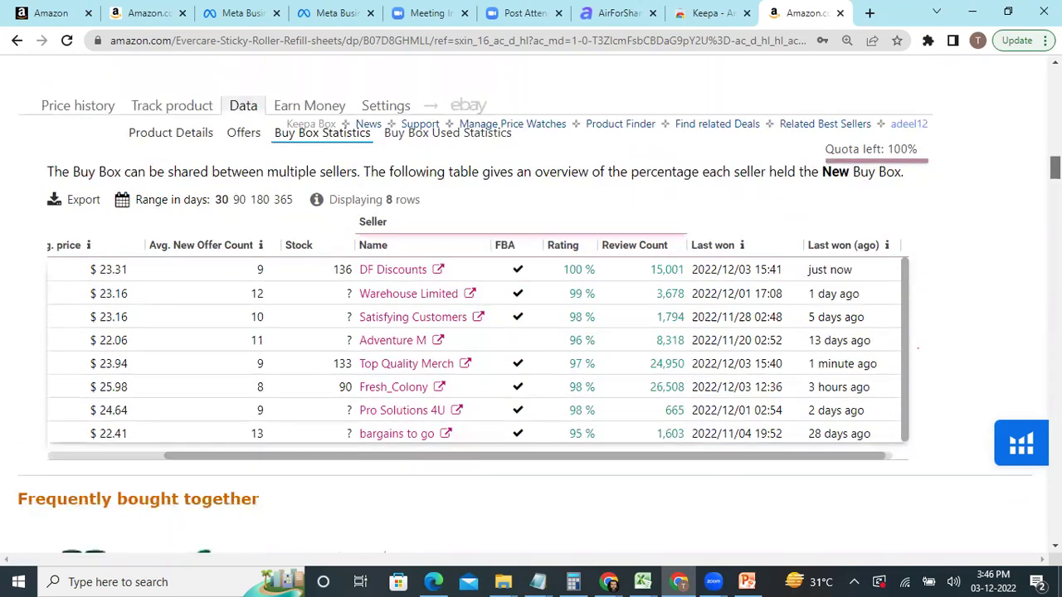
left_click_drag(209, 455, 25, 463)
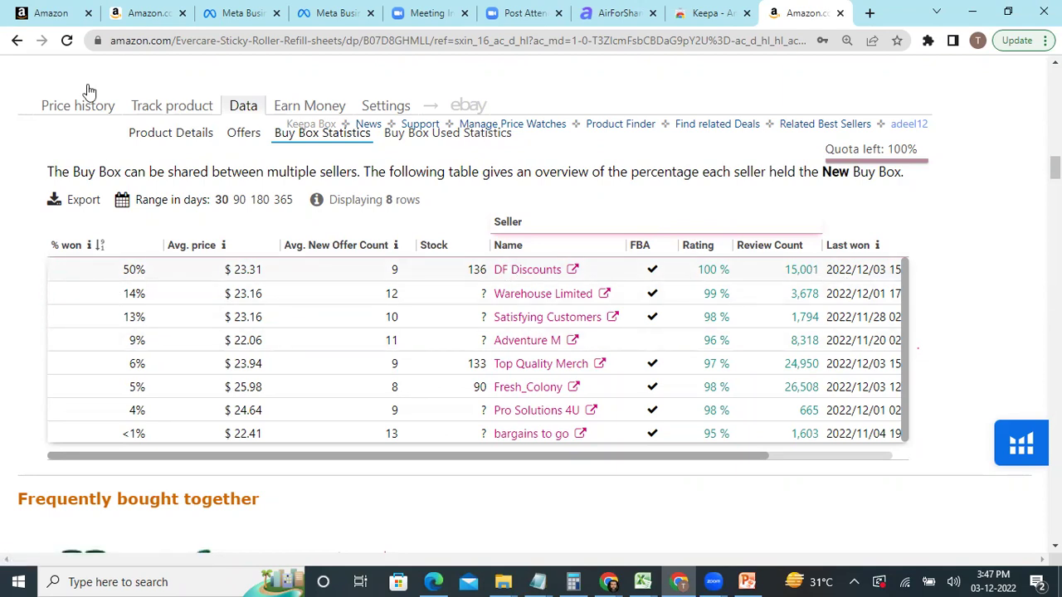
- Switch to the Seller Central inventory and open the product page for Johnson's Baby Head-to-Toe Wash & Shampoo 33.8 fl. oz
left_click(66, 6)
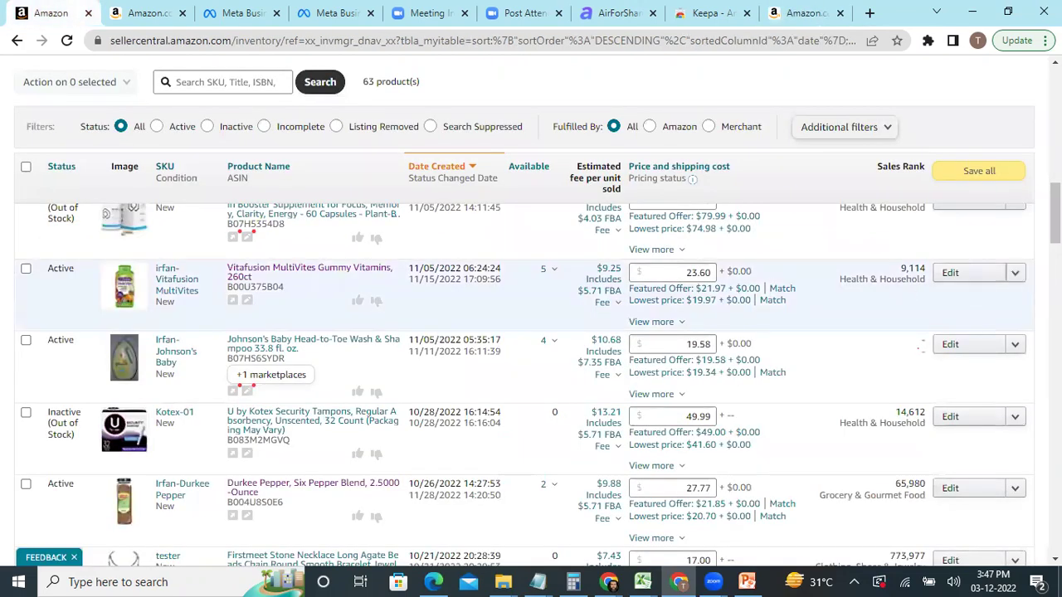
scroll(1054, 241, "down", 3)
scroll(537, 385, "down", 10)
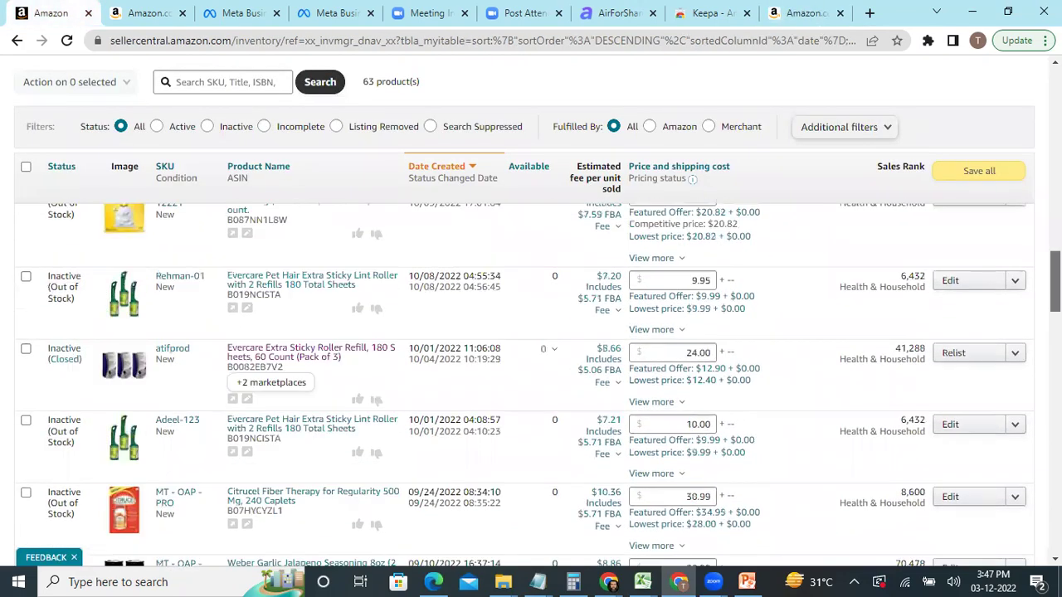
left_click_drag(1055, 322, 1056, 172)
scroll(290, 357, "down", 4)
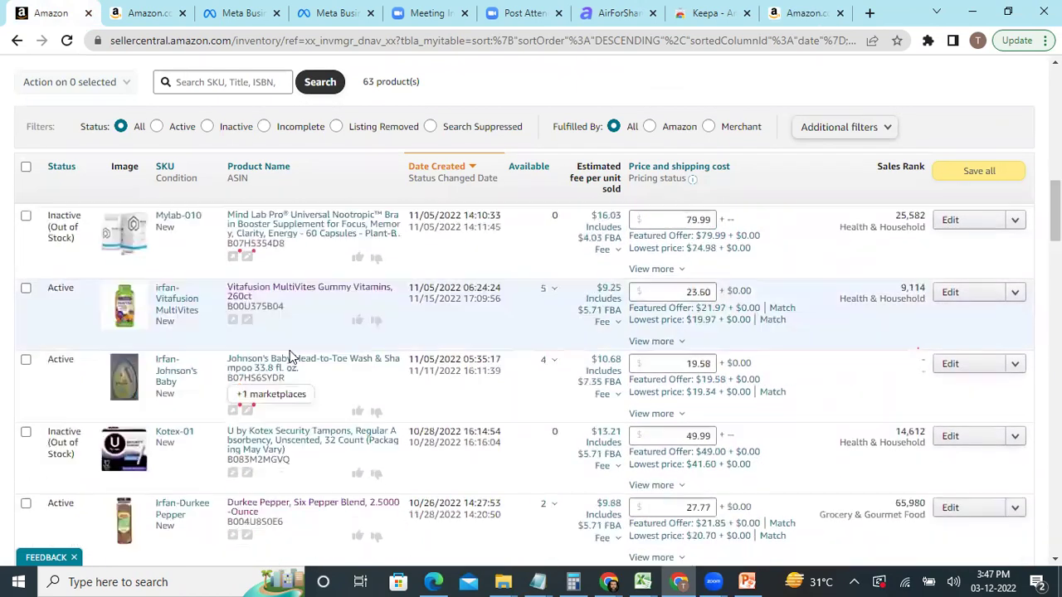
left_click(293, 361)
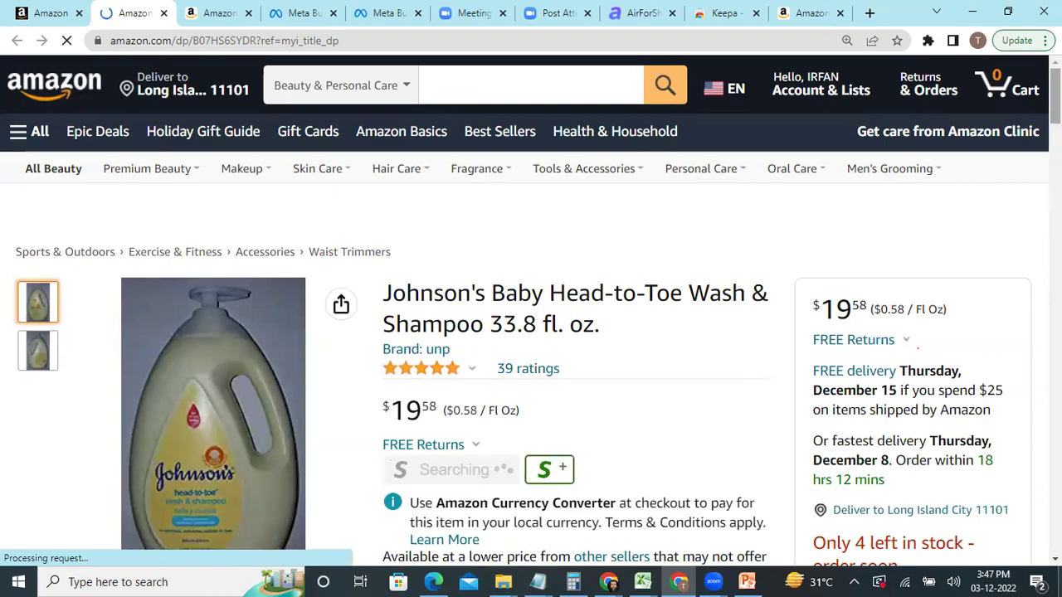
- Open Keepa's Buy Box Statistics for the Johnson's Baby wash and review all columns from percentage won to last won
scroll(918, 348, "down", 15)
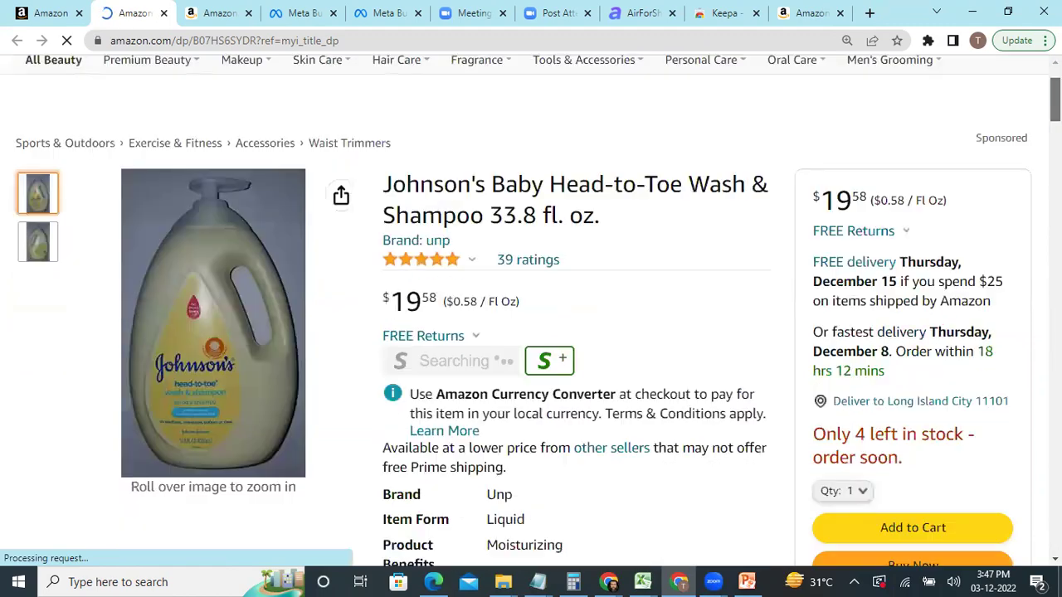
scroll(918, 349, "down", 3)
scroll(918, 349, "up", 8)
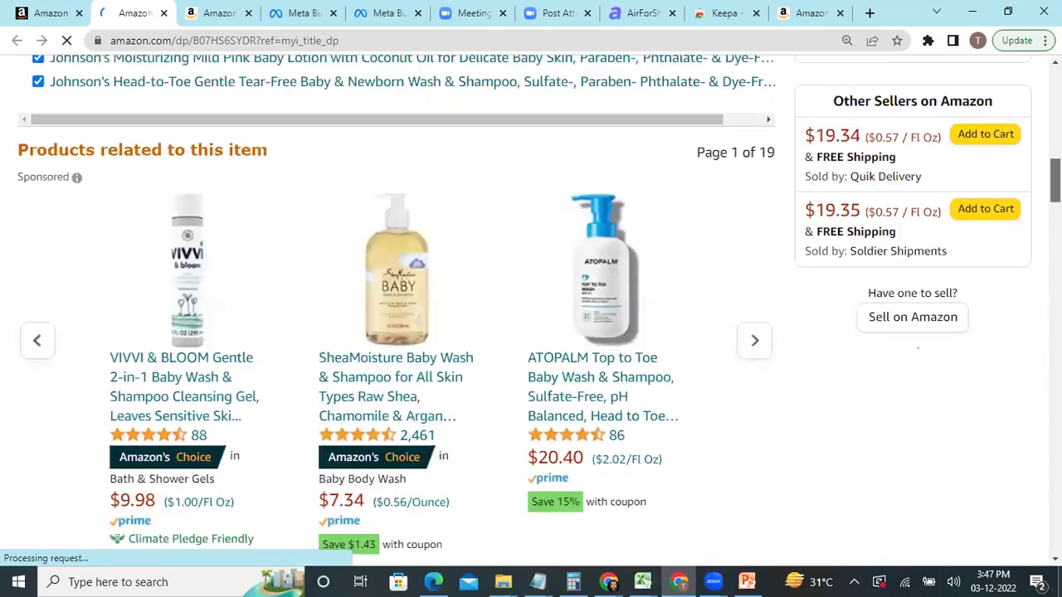
scroll(917, 349, "up", 3)
scroll(917, 348, "down", 7)
scroll(918, 349, "down", 3)
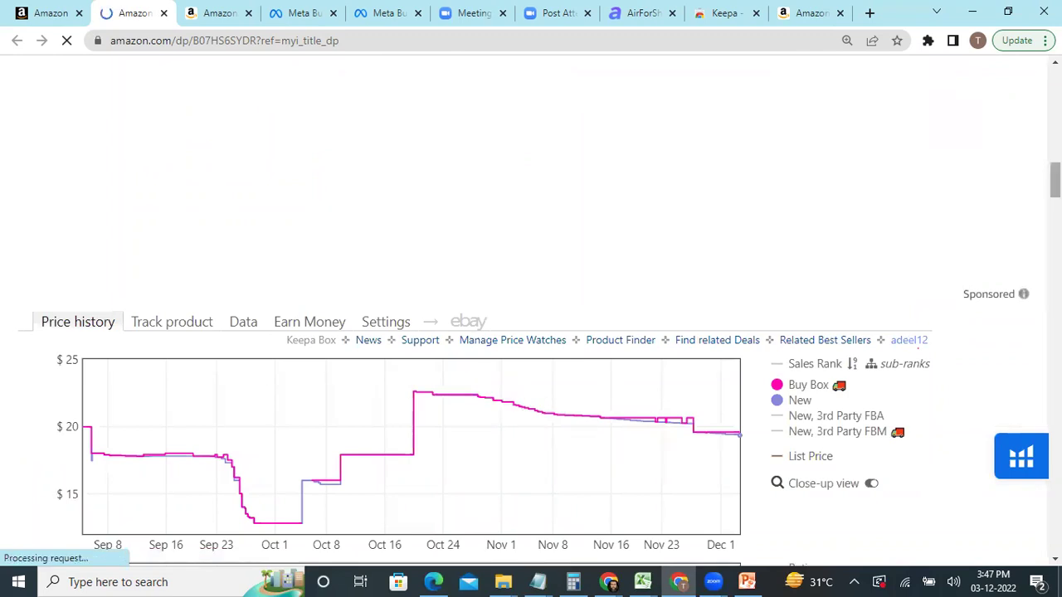
scroll(466, 228, "down", 2)
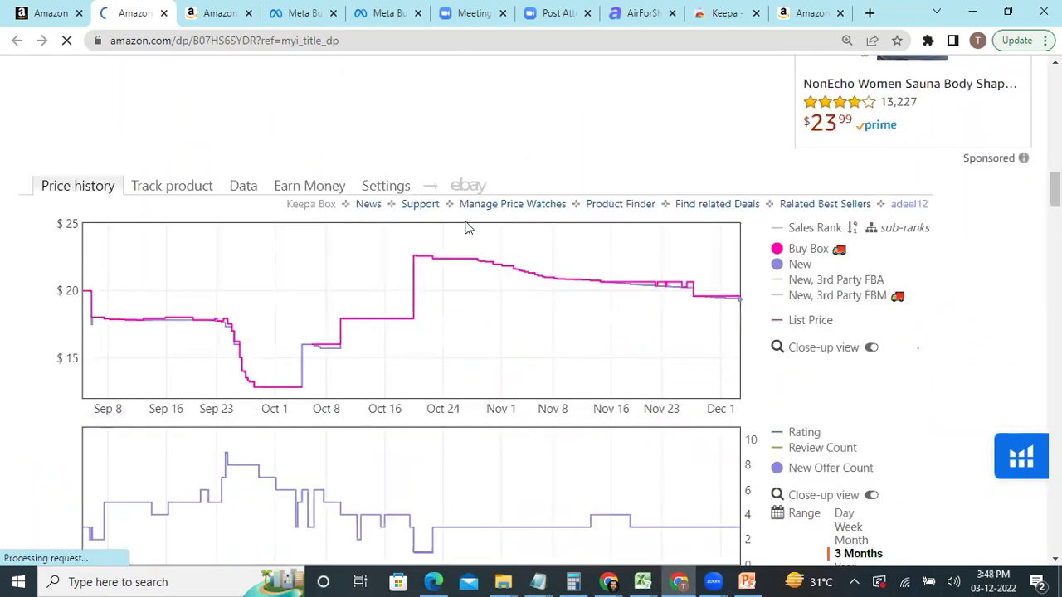
left_click(242, 185)
left_click(329, 225)
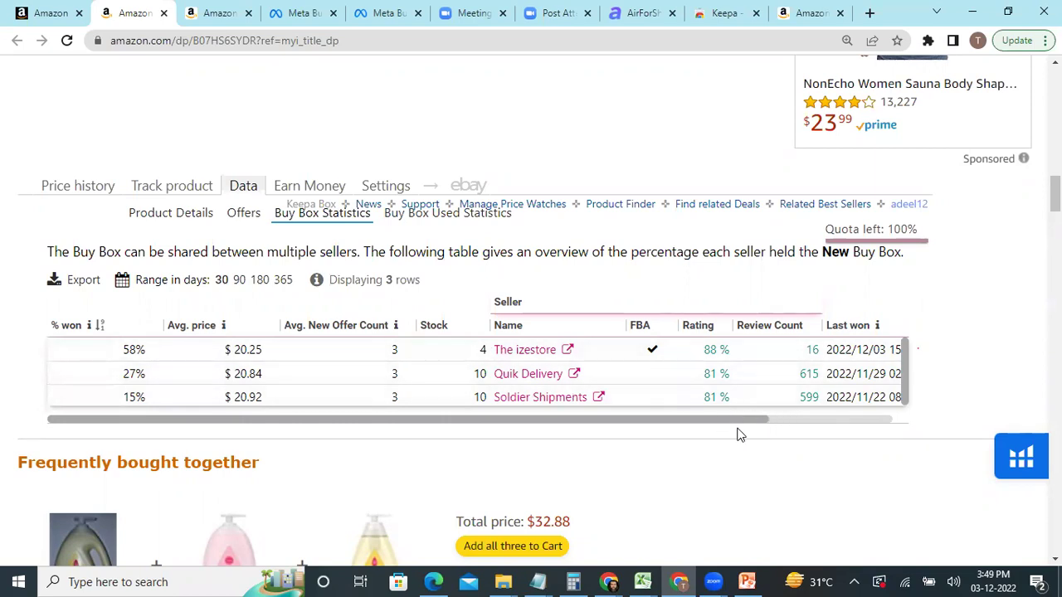
left_click_drag(738, 421, 863, 421)
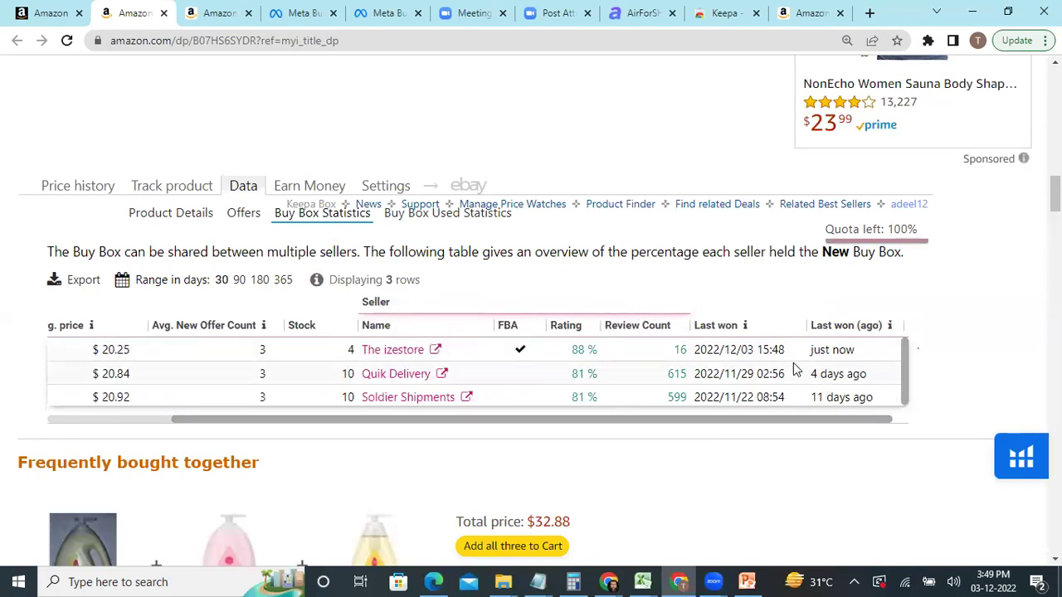
left_click_drag(764, 422, 612, 421)
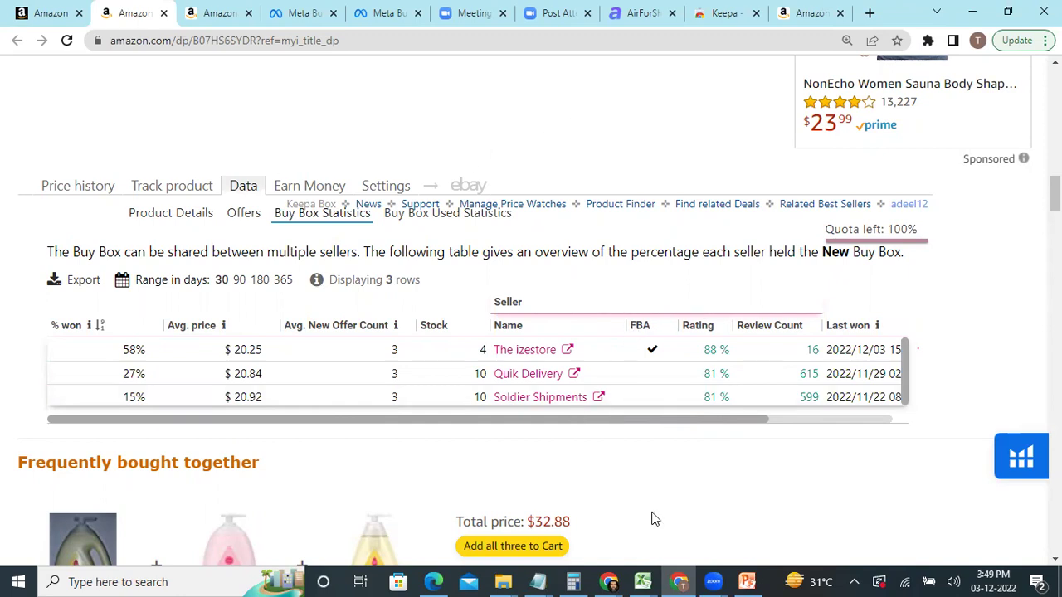
- Switch to the PowerPoint slide show and advance from the Wholesale Process slide to the list of product hunting criteria
mouse_move(747, 582)
left_click(815, 537)
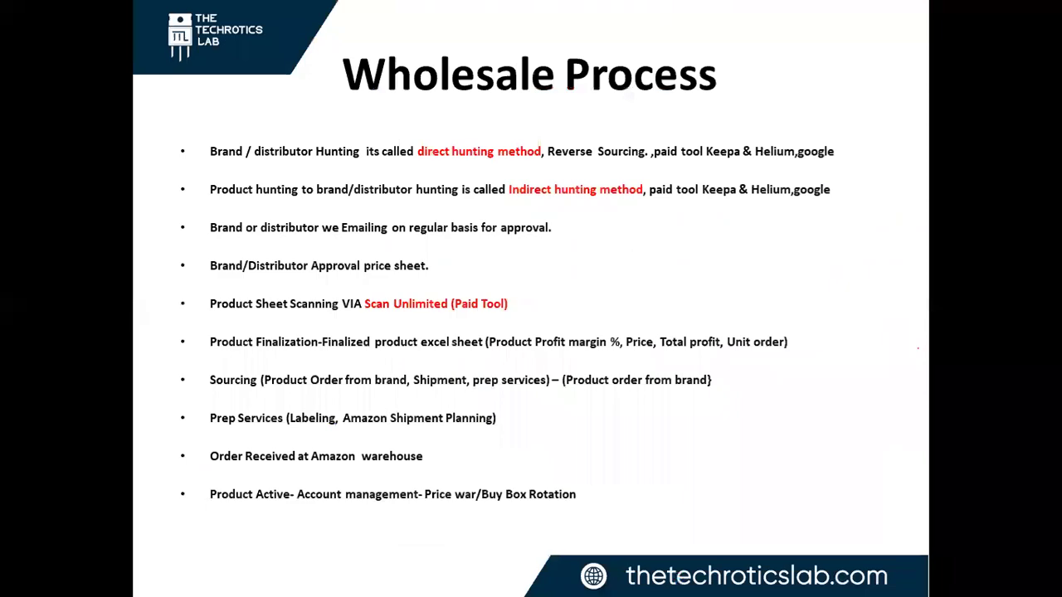
key("Right")
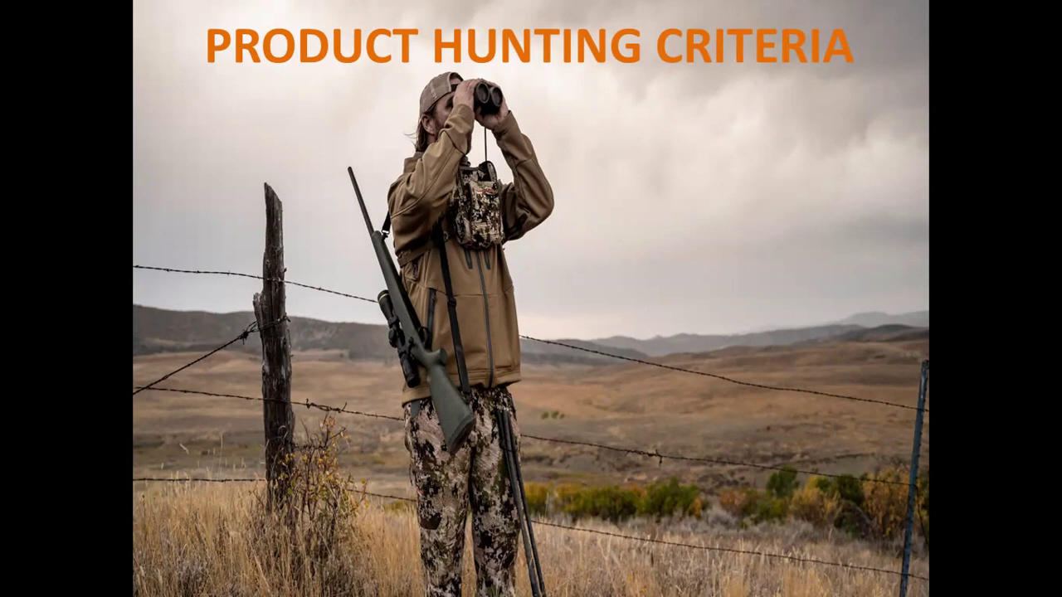
key("Right")
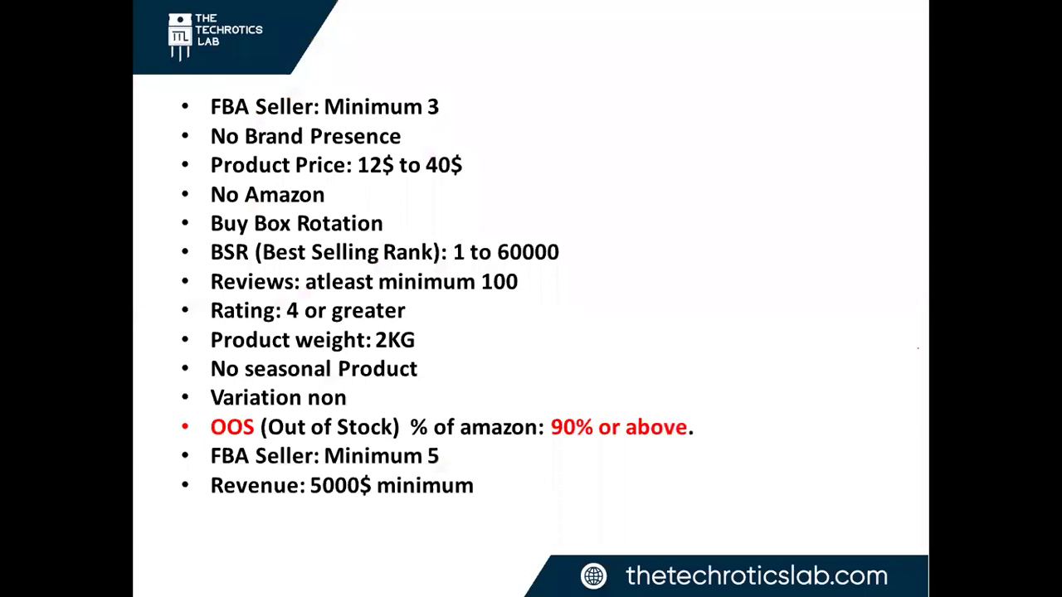